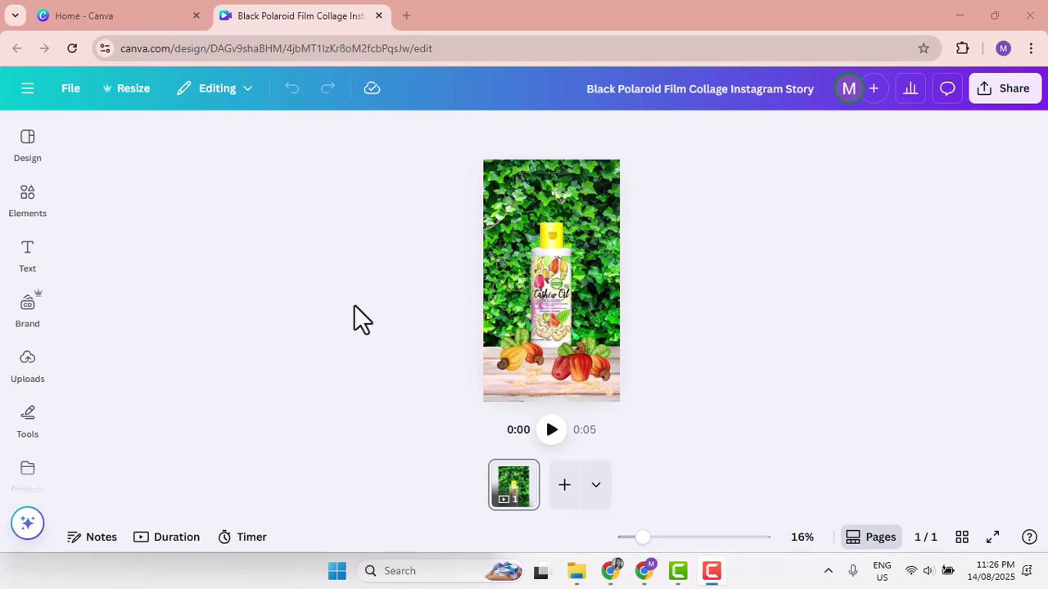
- Switch to the Elpamart online shop in the other browser window and look through its product listing
click(610, 582)
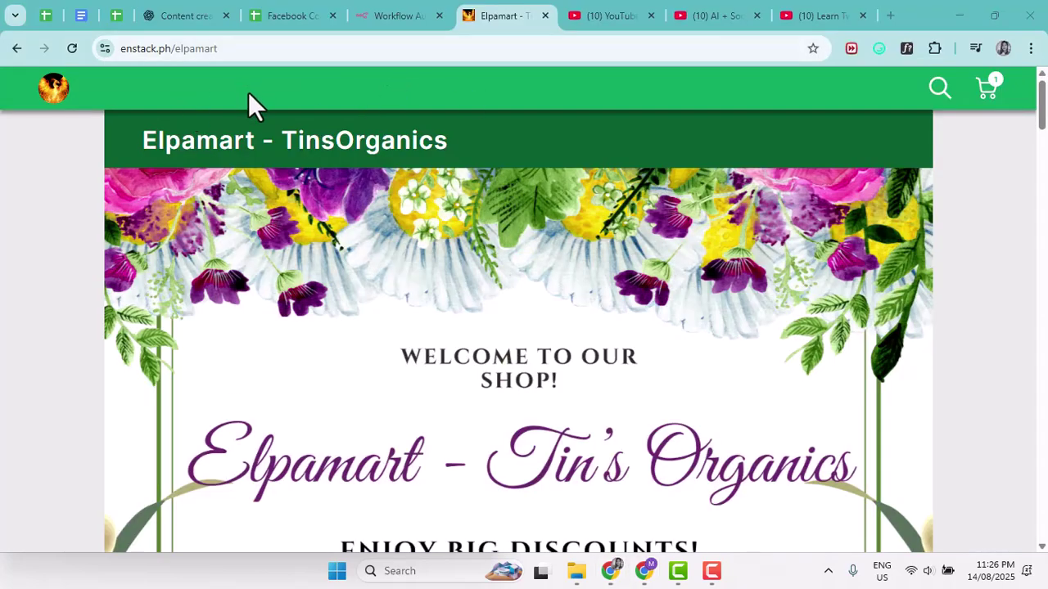
click(678, 571)
click(683, 573)
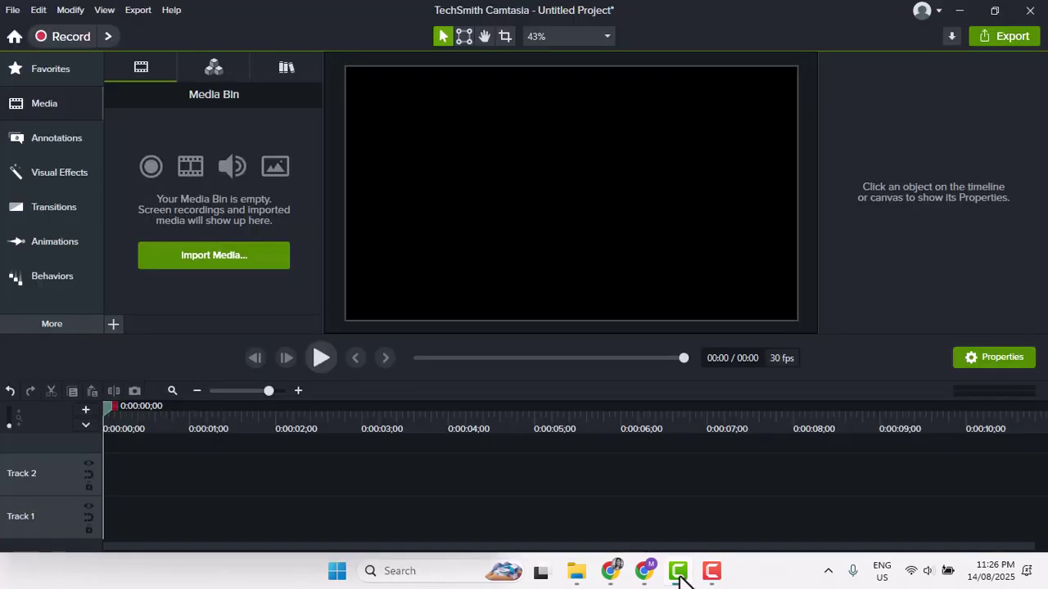
click(685, 573)
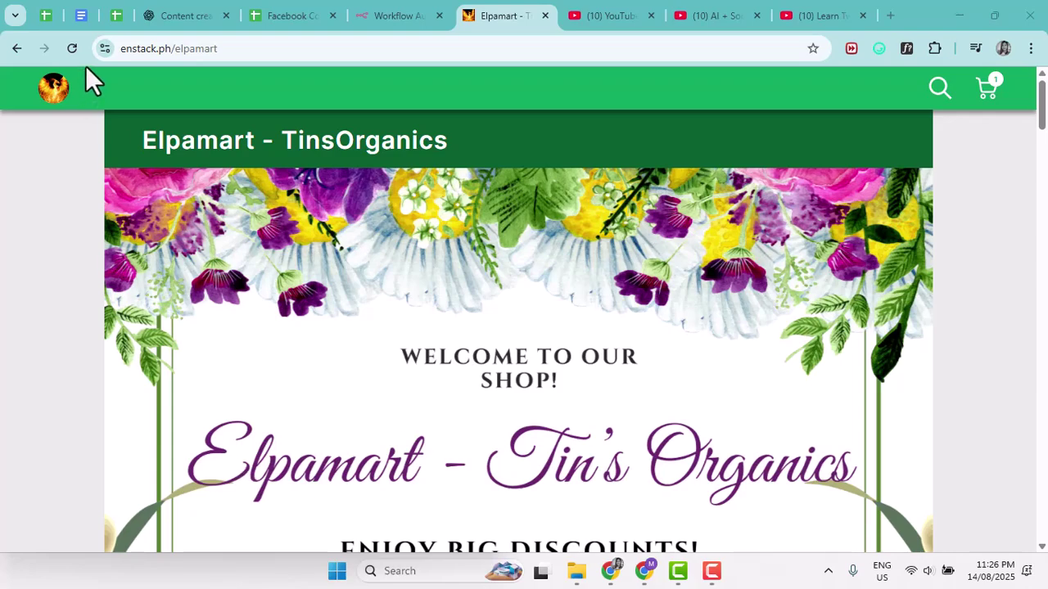
click(111, 49)
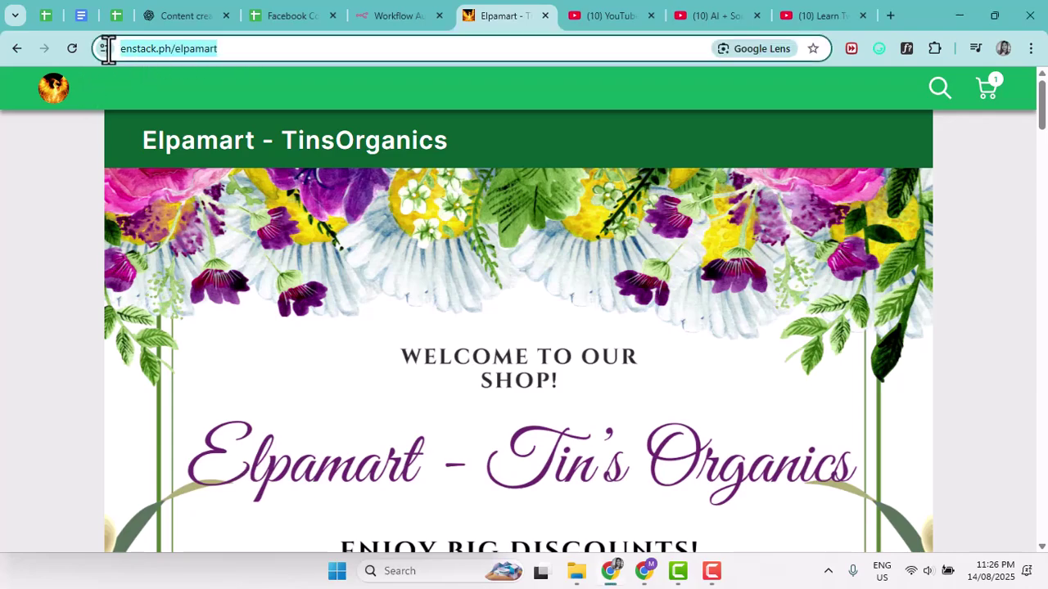
scroll(331, 311, down, 20)
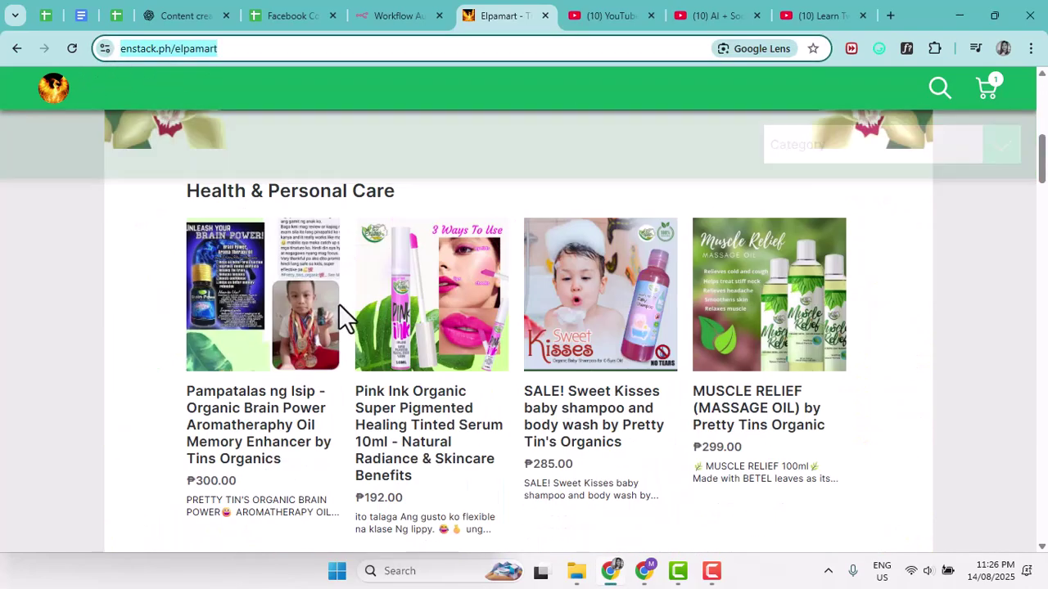
scroll(328, 303, up, 8)
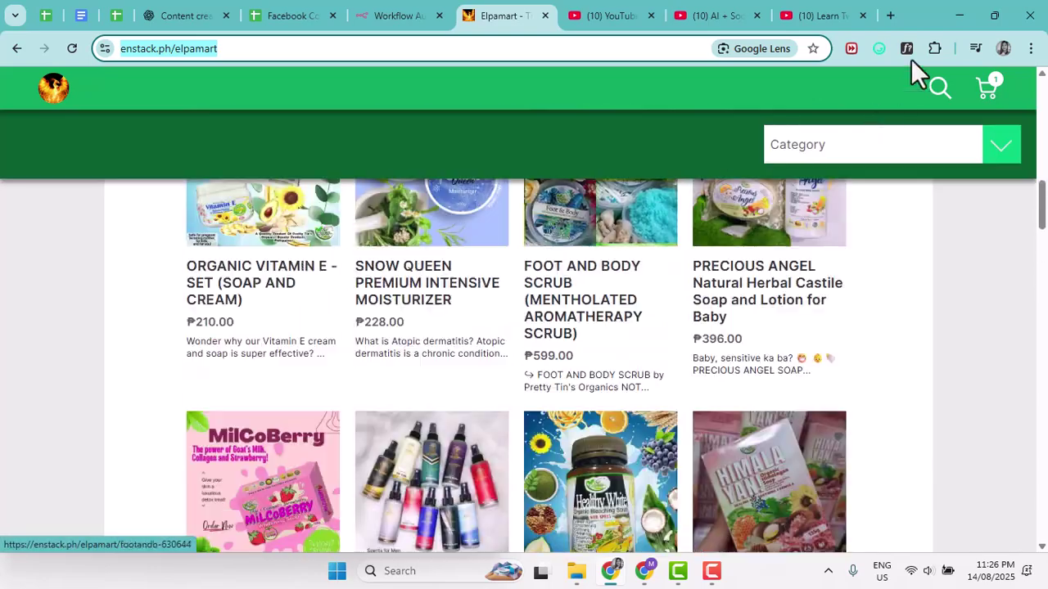
- Search the shop for "cashew" and open the product page of the Cashew Oil by Tin's Organics
click(942, 90)
click(810, 145)
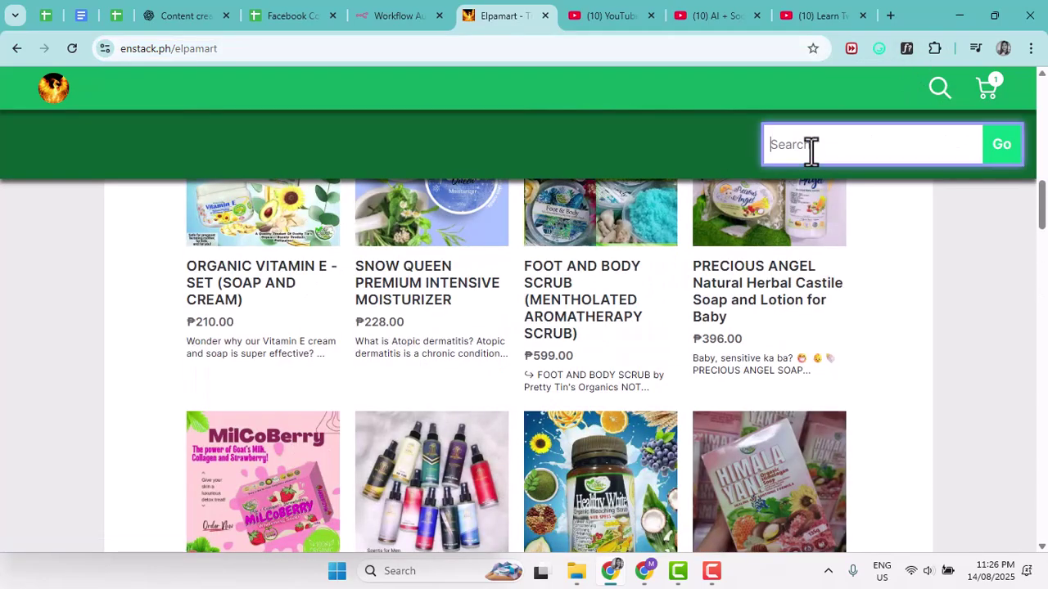
text(cashew)
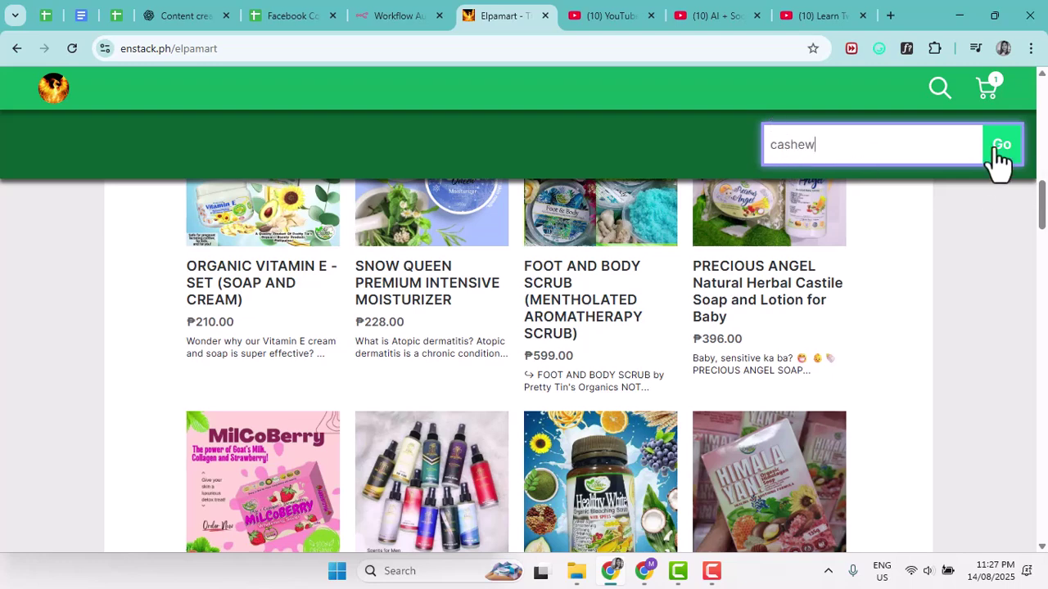
click(1000, 157)
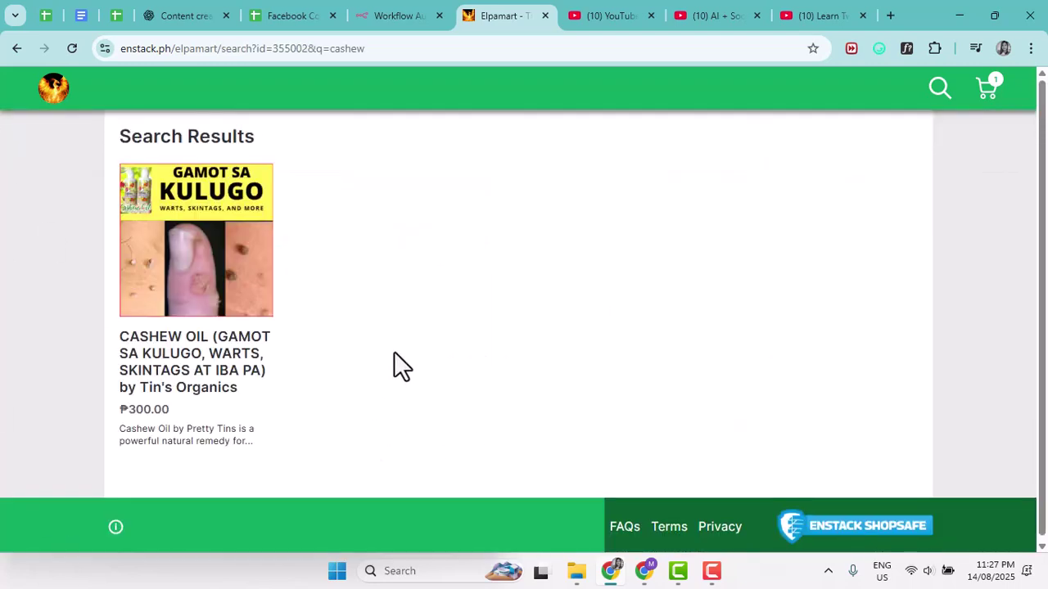
click(171, 357)
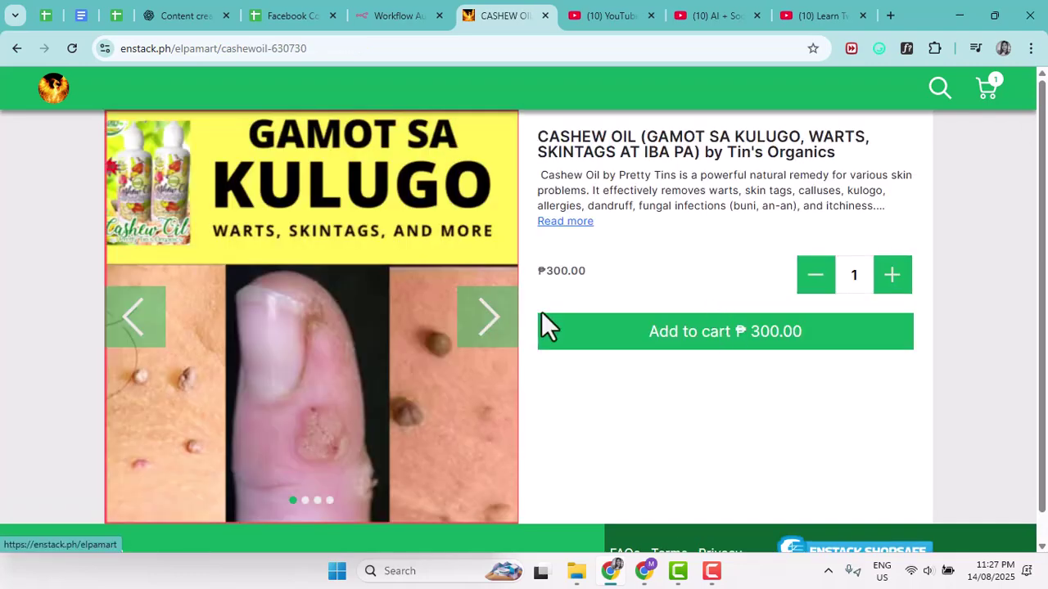
- Look through the product photos in the Cashew Oil image gallery
click(485, 330)
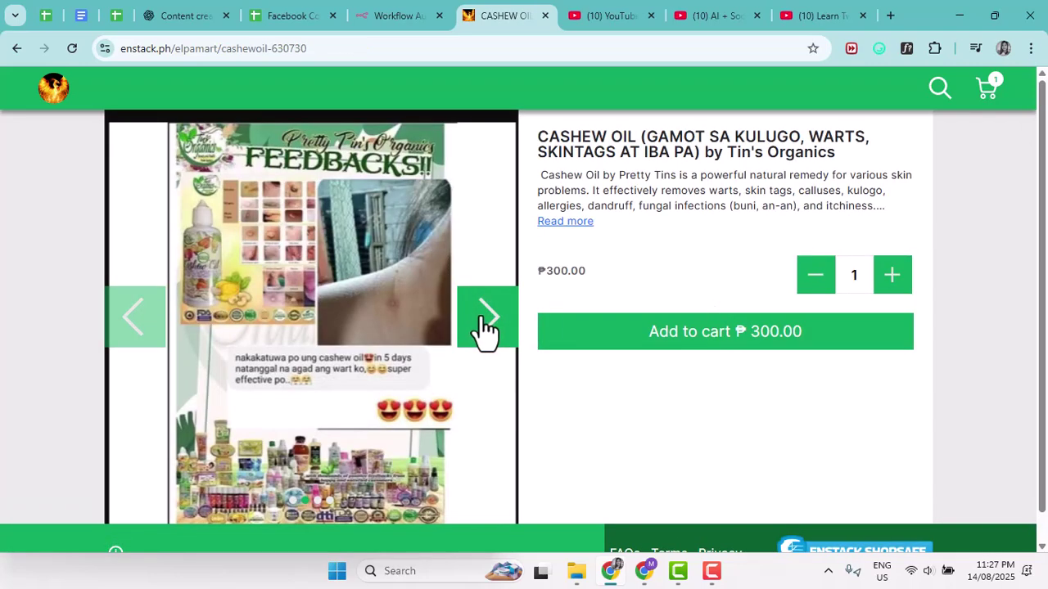
click(491, 323)
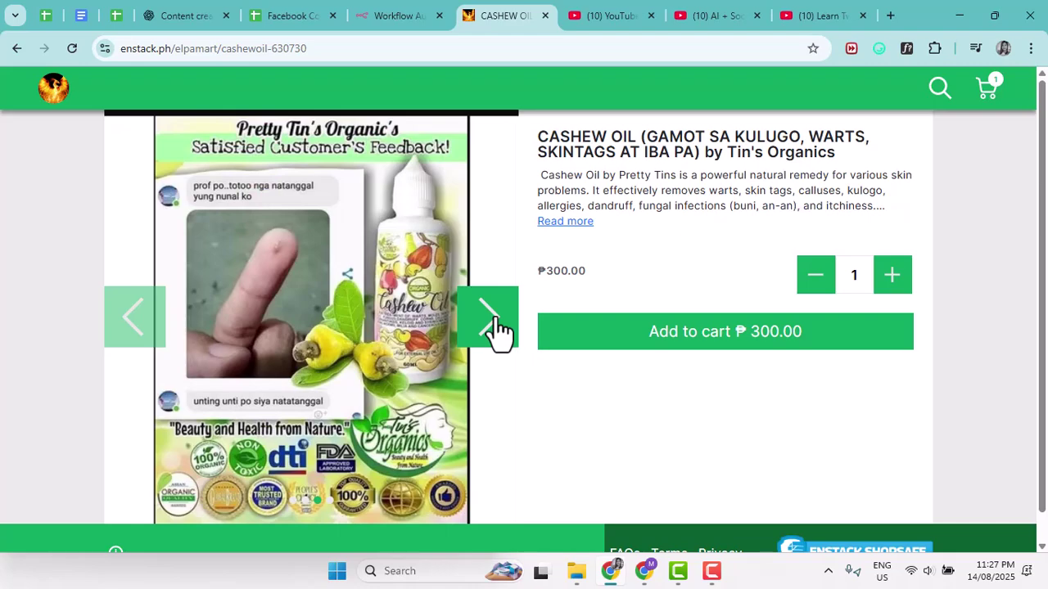
click(491, 323)
click(491, 323)
click(489, 323)
click(490, 324)
click(487, 323)
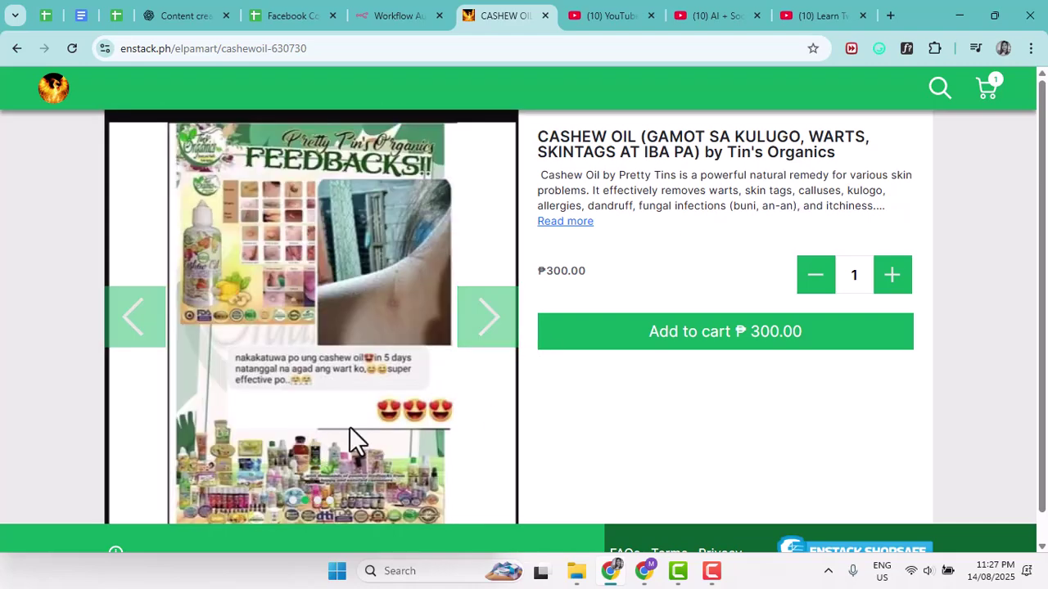
scroll(356, 430, down, 1)
scroll(391, 437, up, 1)
- Switch back to Canva and create a new blank Sheet from the home page
click(645, 571)
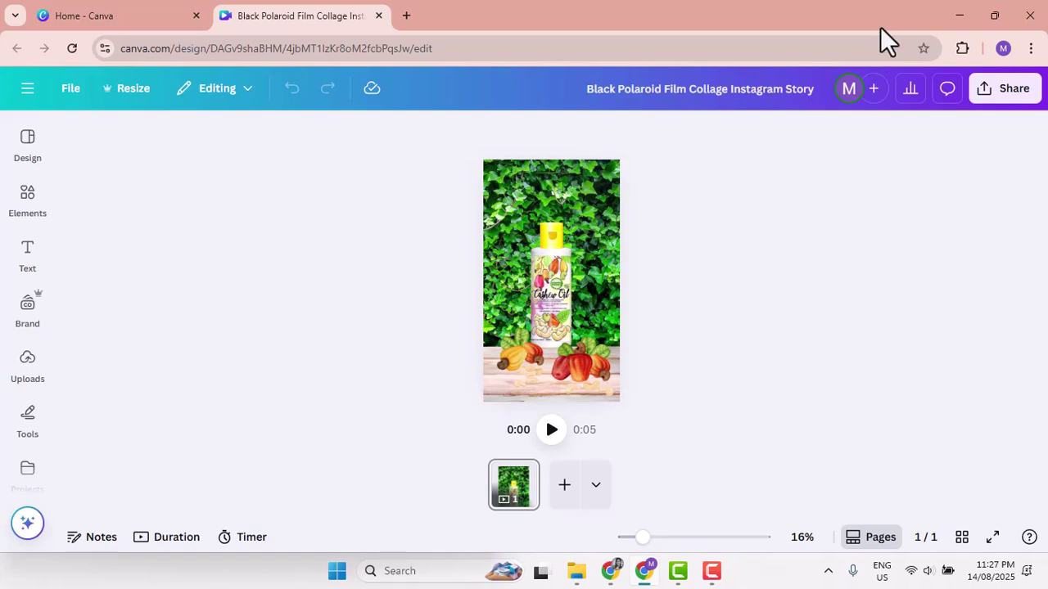
click(75, 13)
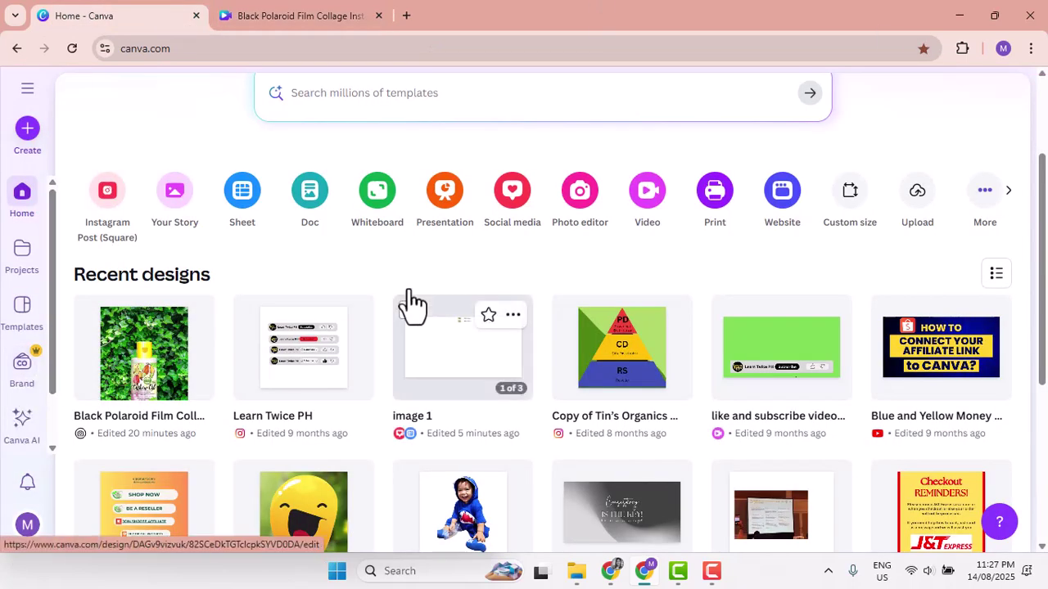
click(324, 14)
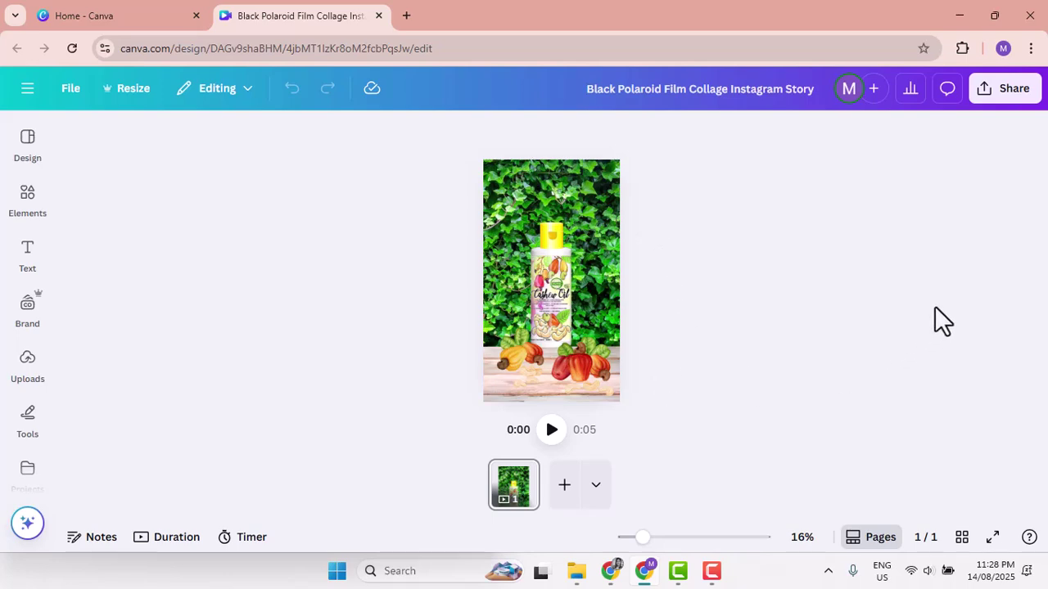
click(117, 3)
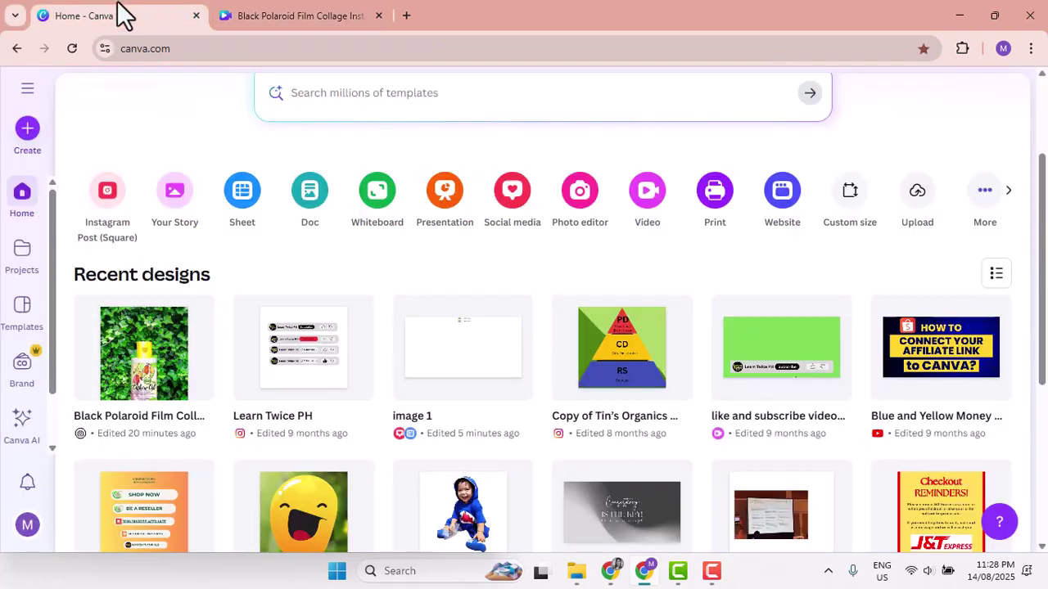
click(243, 193)
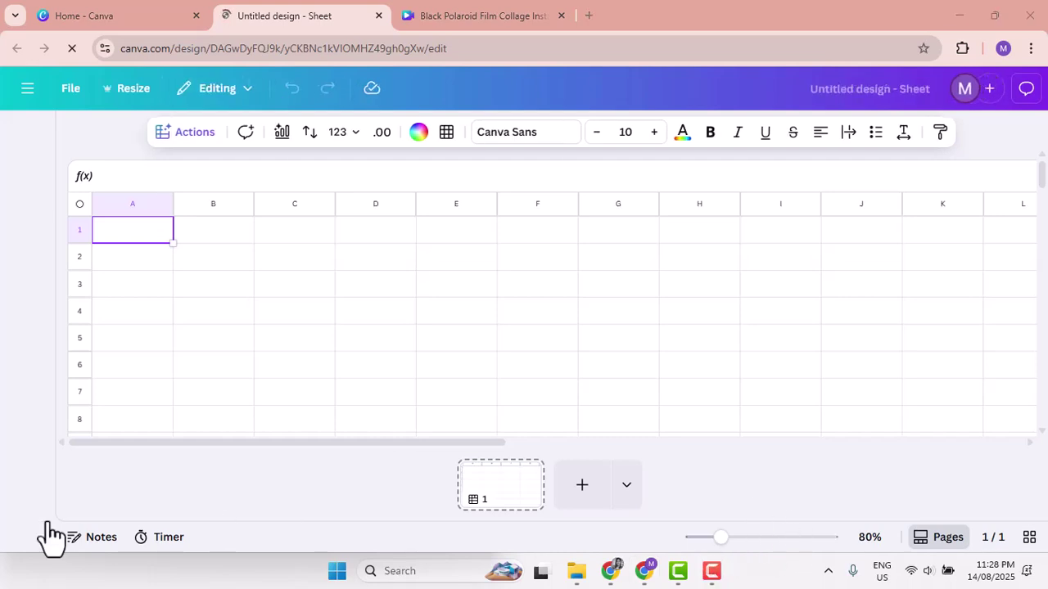
- Enter "Images" as the column heading in cell A1 of the new sheet
click(470, 236)
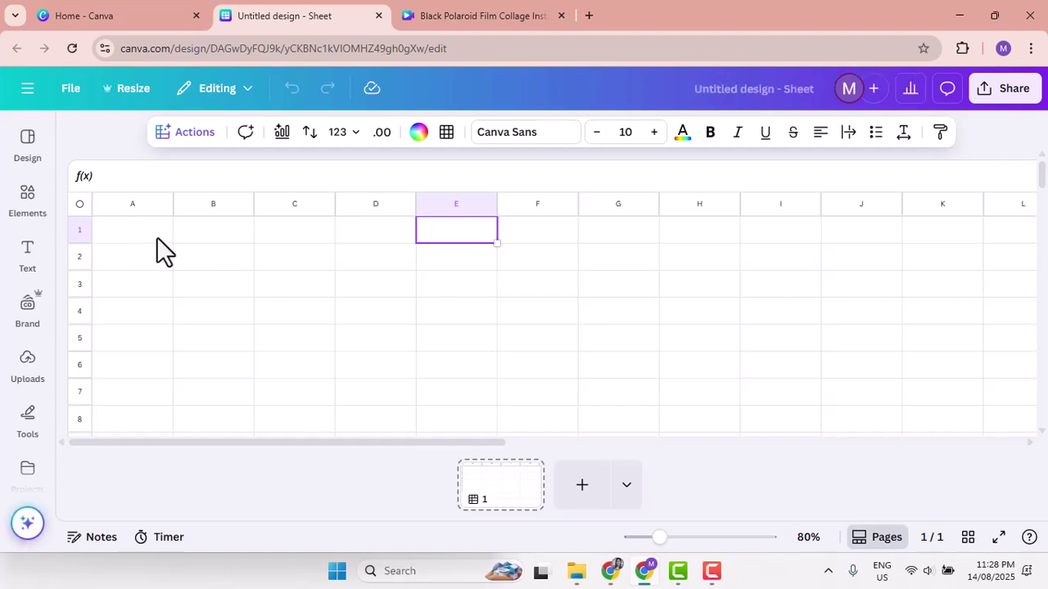
click(157, 238)
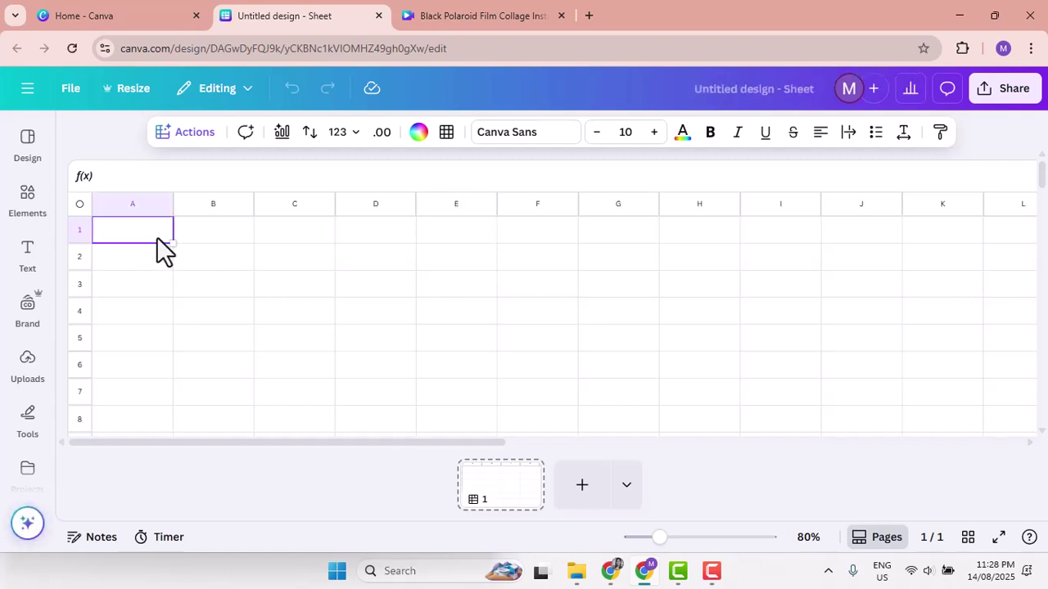
text(Images)
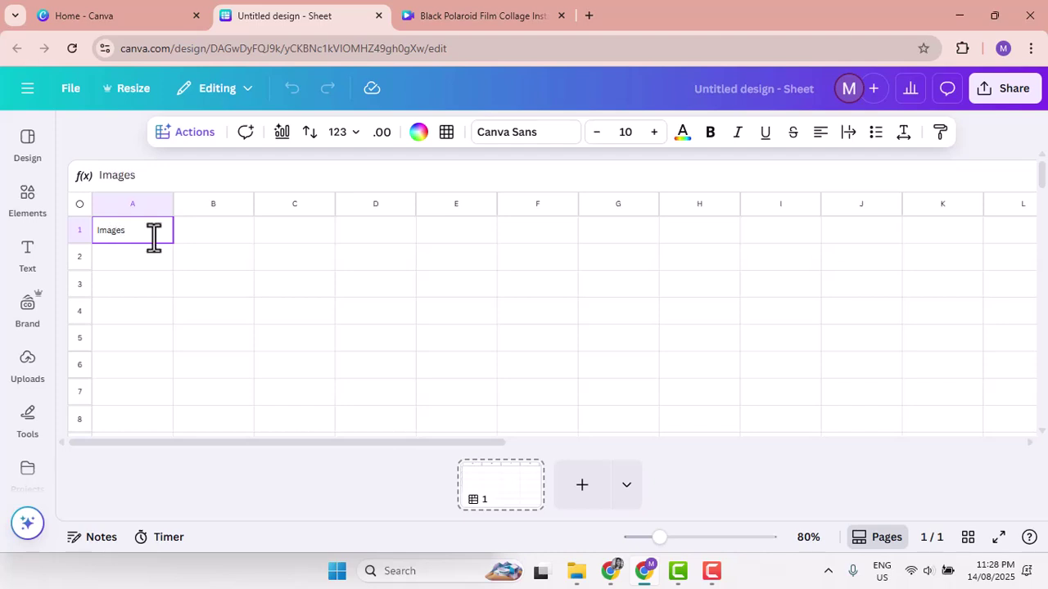
click(147, 257)
click(140, 233)
click(33, 311)
click(570, 284)
click(149, 239)
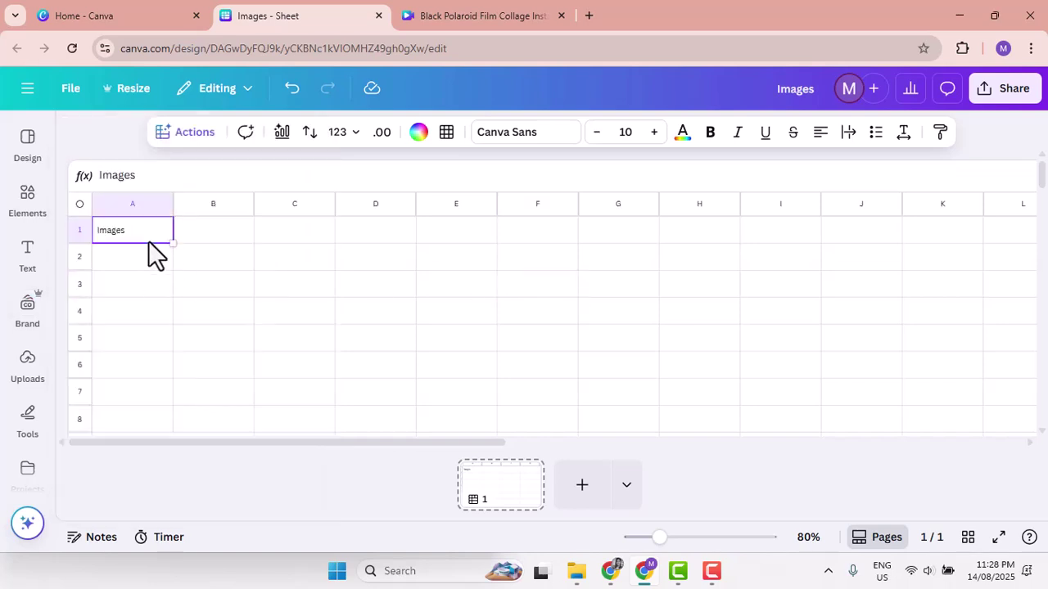
- Open the Black Polaroid Film Collage Instagram Story design and examine its leafy background image
click(481, 5)
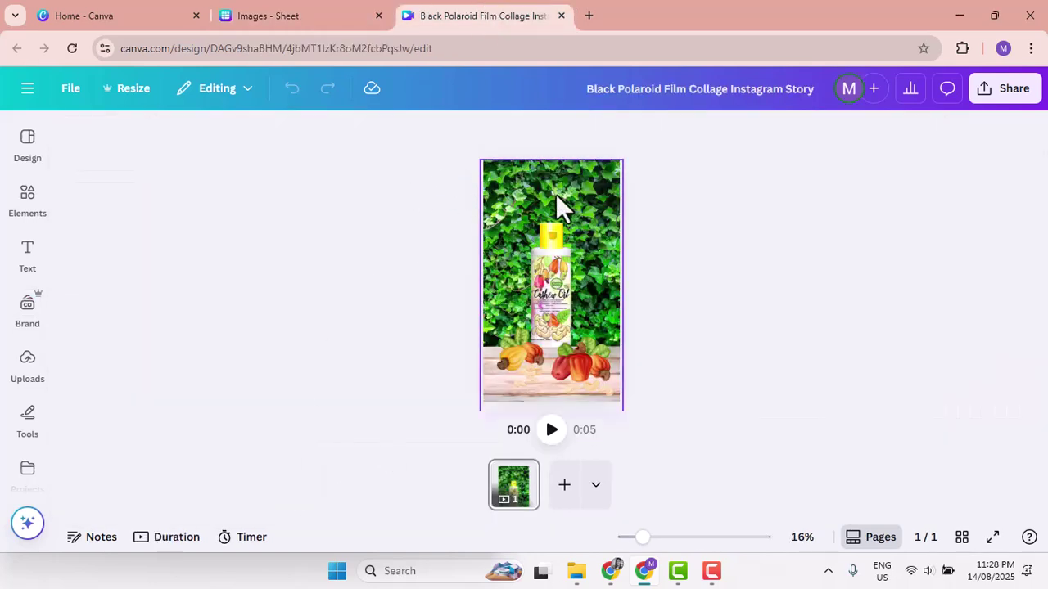
click(605, 206)
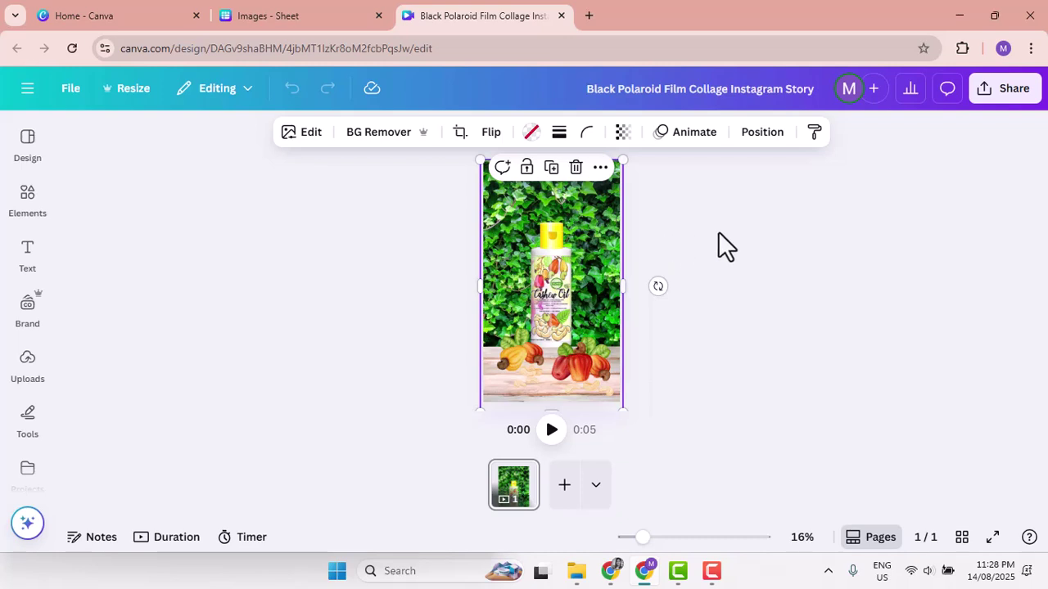
click(717, 231)
click(589, 239)
click(661, 212)
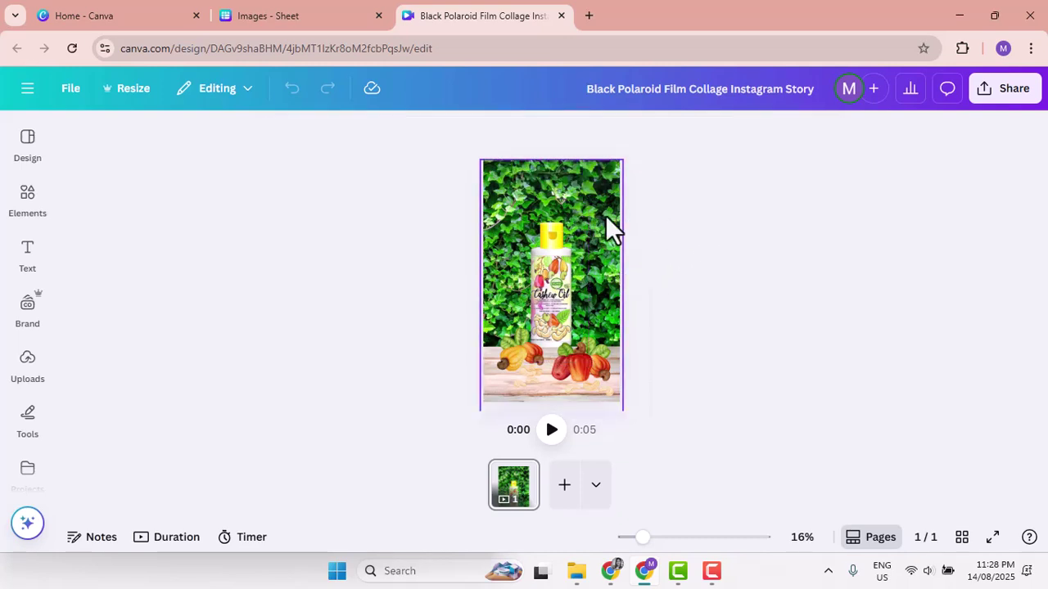
click(610, 229)
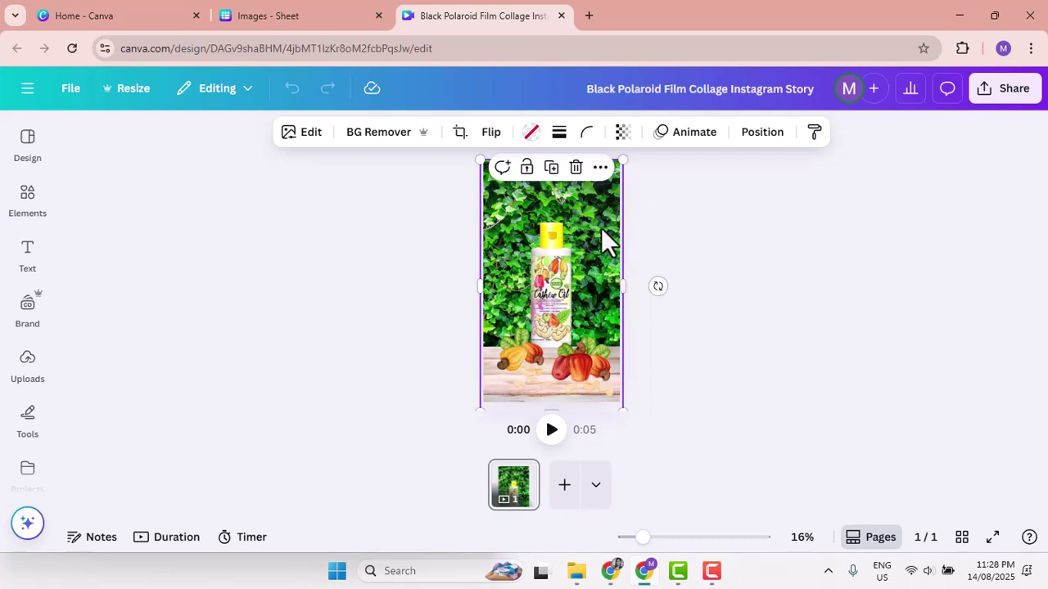
click(748, 221)
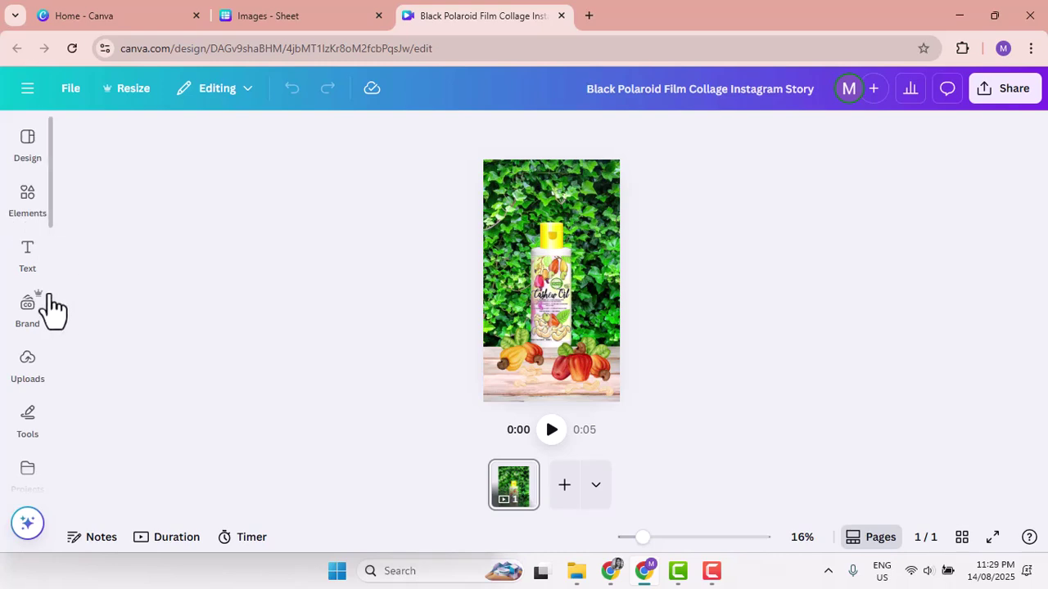
- Search the elements for "nature background" and browse all the photo results
click(27, 309)
click(25, 206)
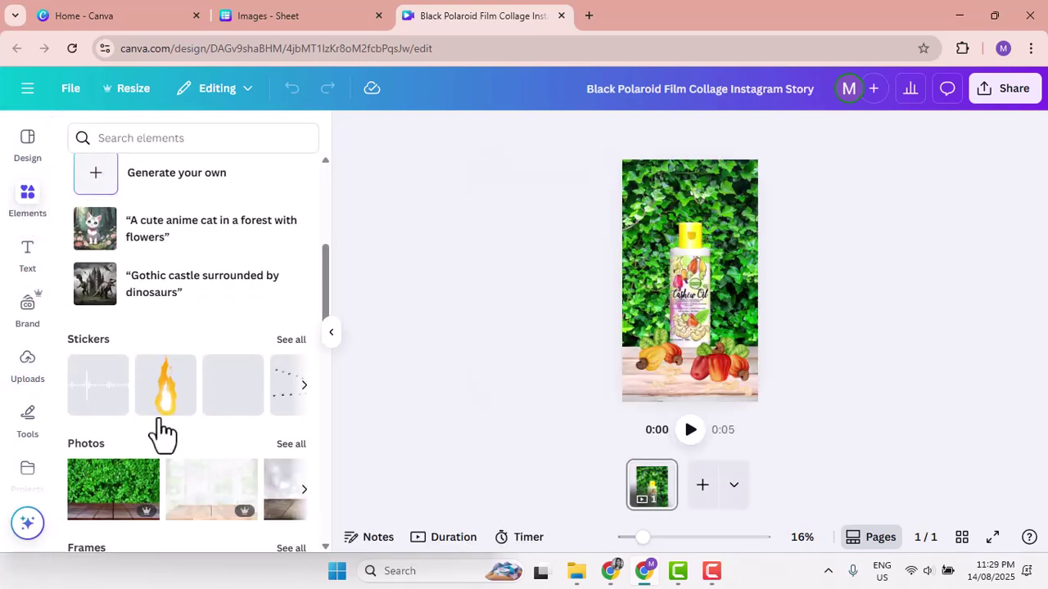
scroll(156, 426, down, 1)
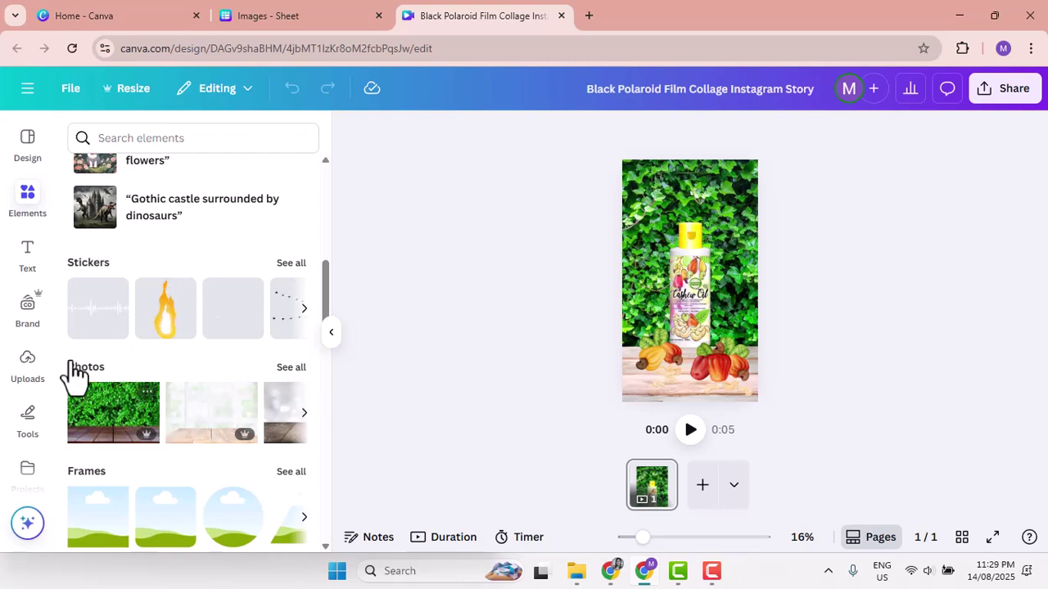
click(205, 137)
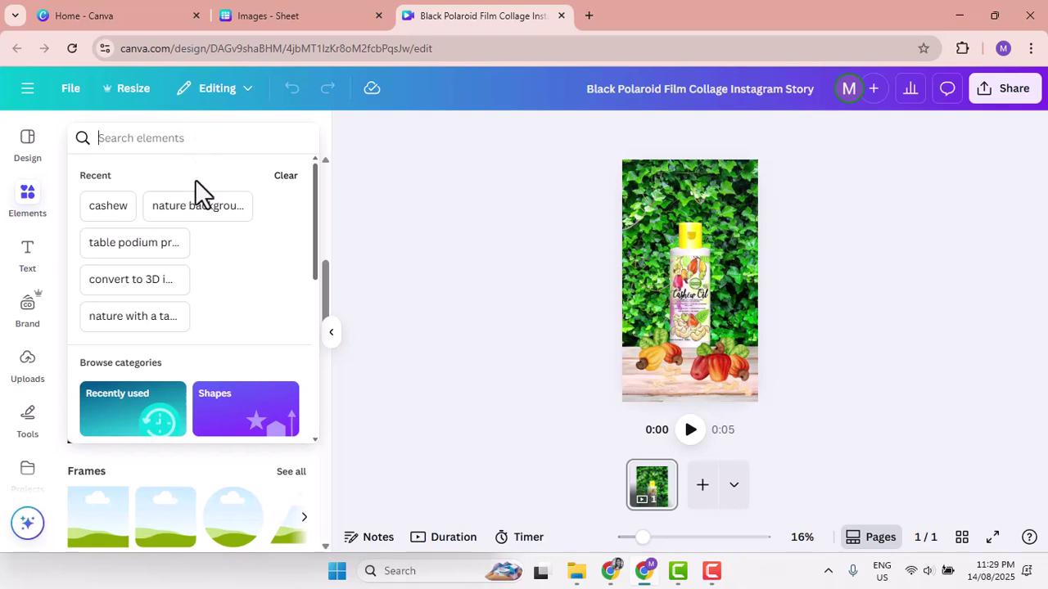
click(194, 211)
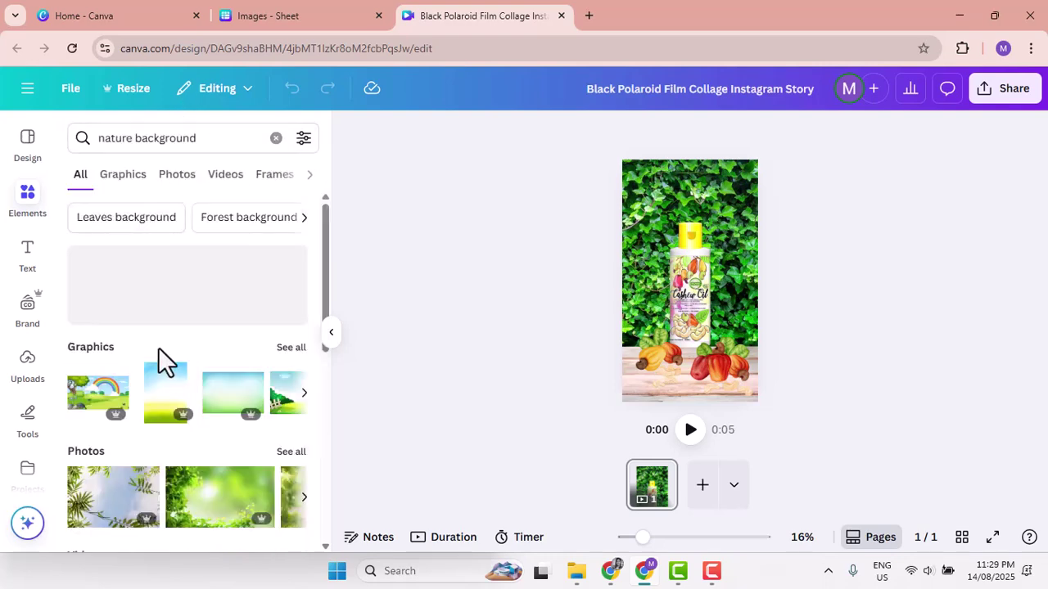
scroll(163, 409, down, 2)
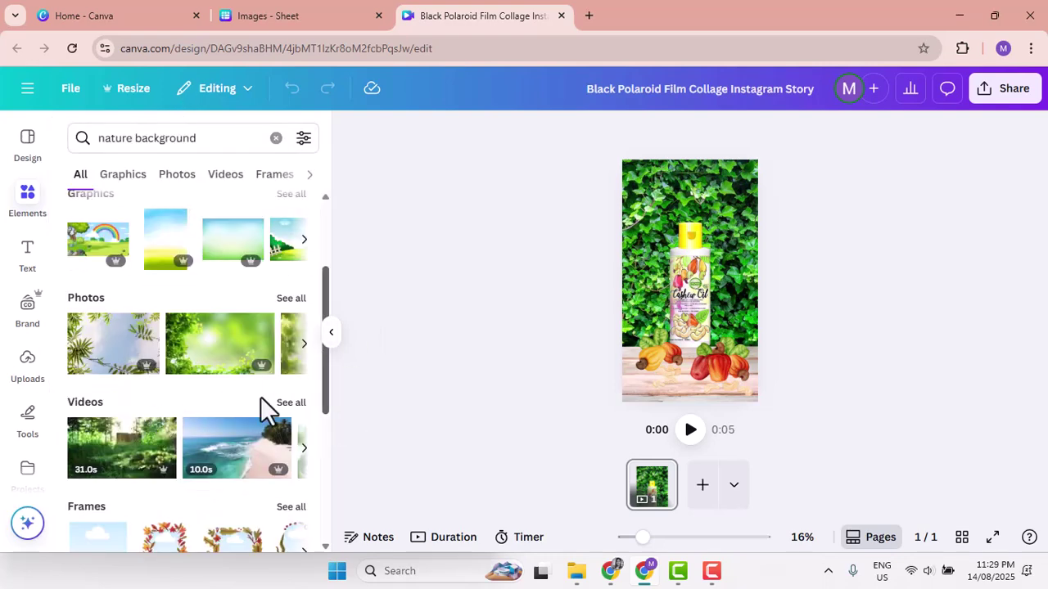
click(288, 301)
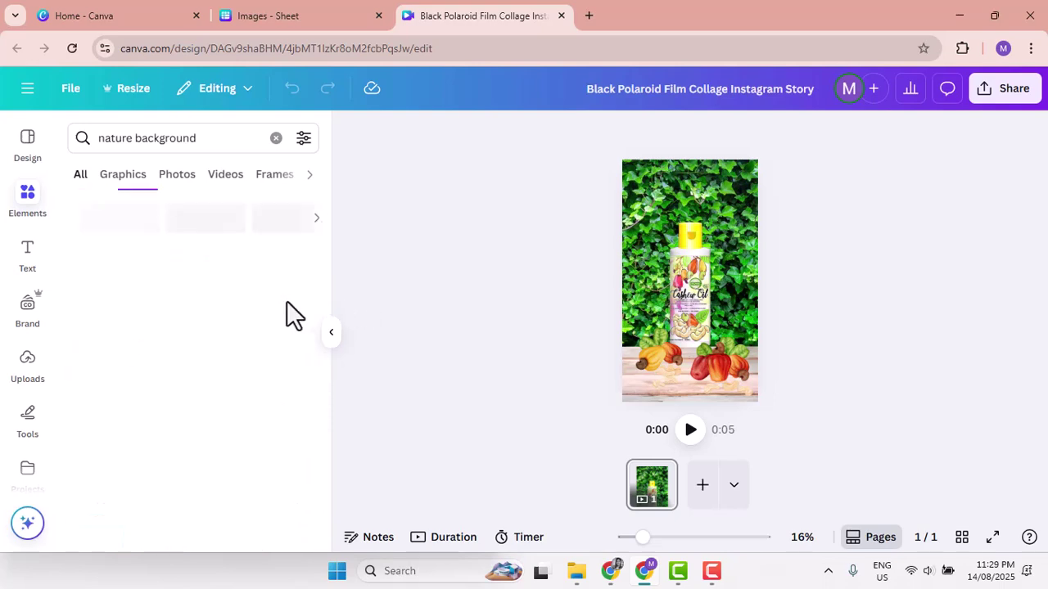
scroll(149, 450, down, 1)
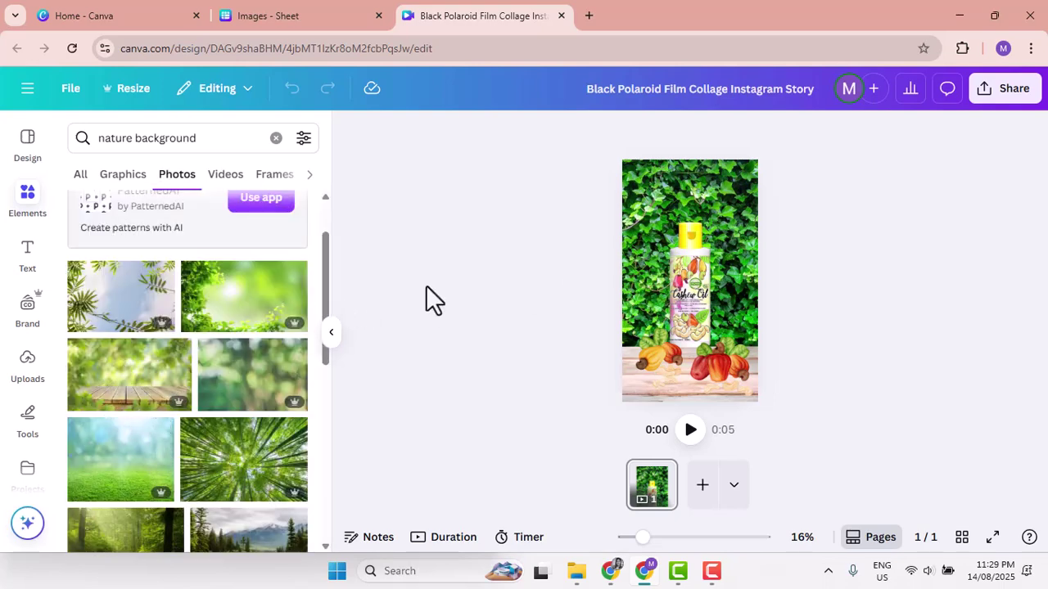
scroll(115, 394, down, 1)
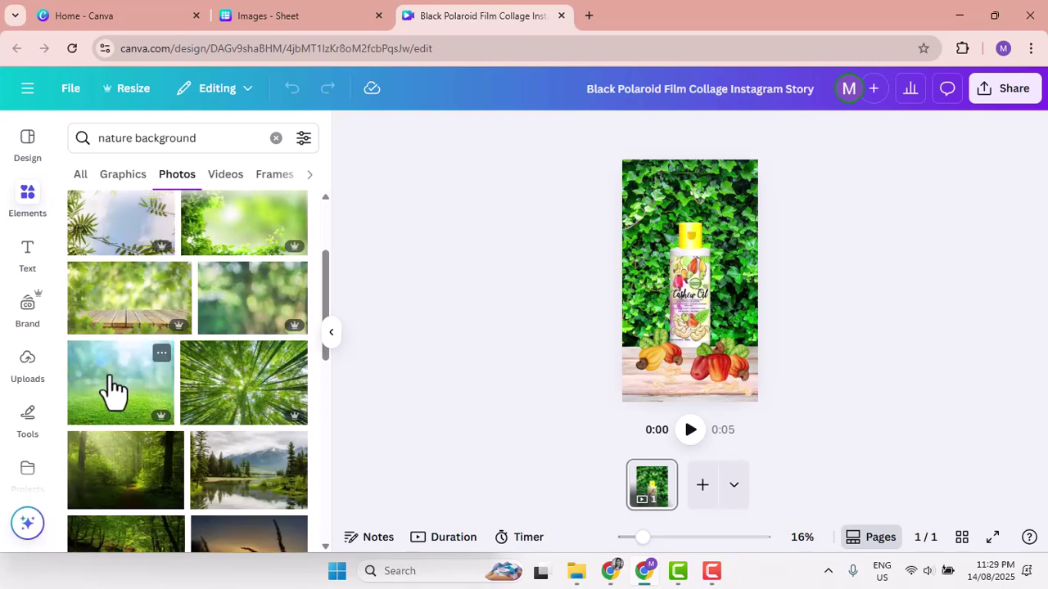
- Save the nature photo with the empty wooden table into a new folder named "bulk images" inside Uploads
click(178, 276)
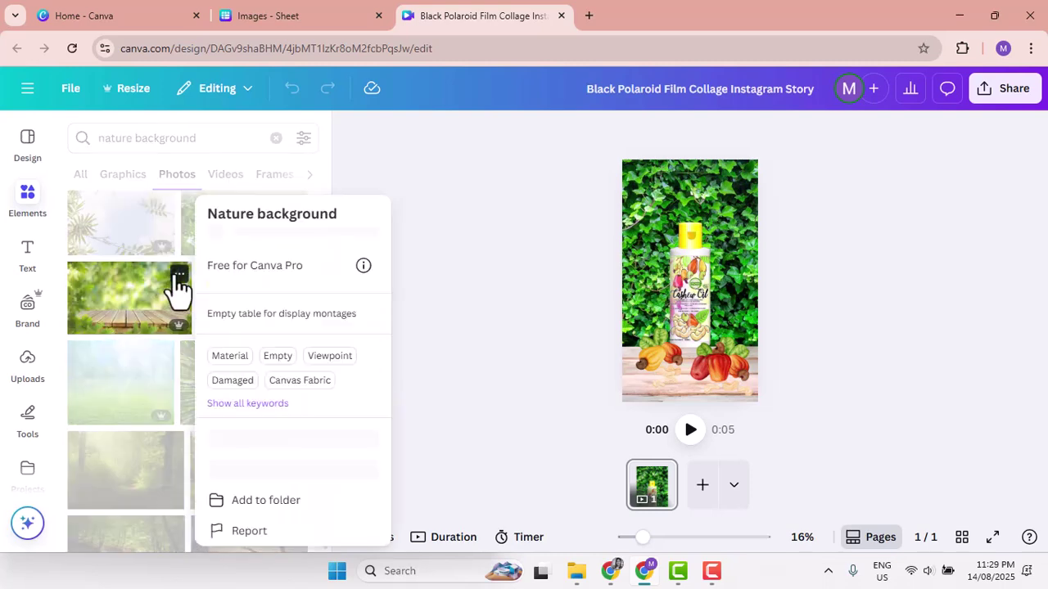
click(277, 504)
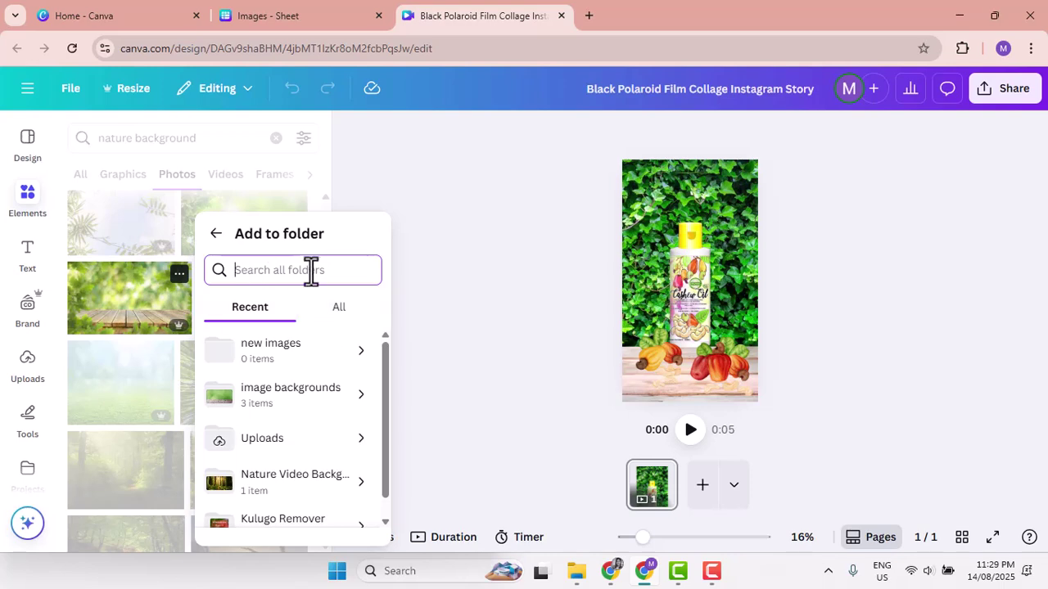
scroll(347, 439, down, 1)
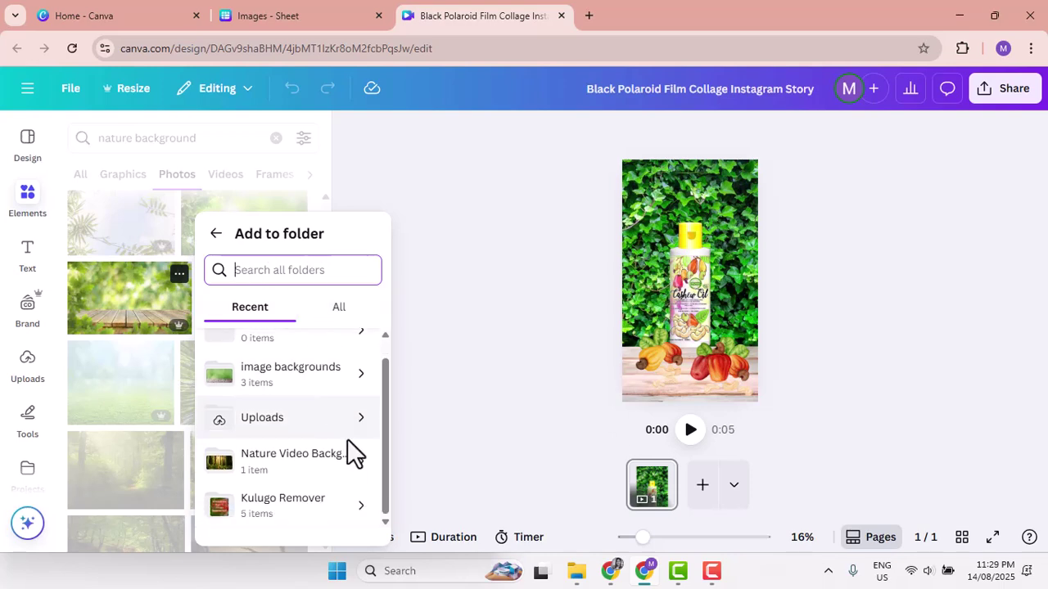
scroll(327, 409, up, 1)
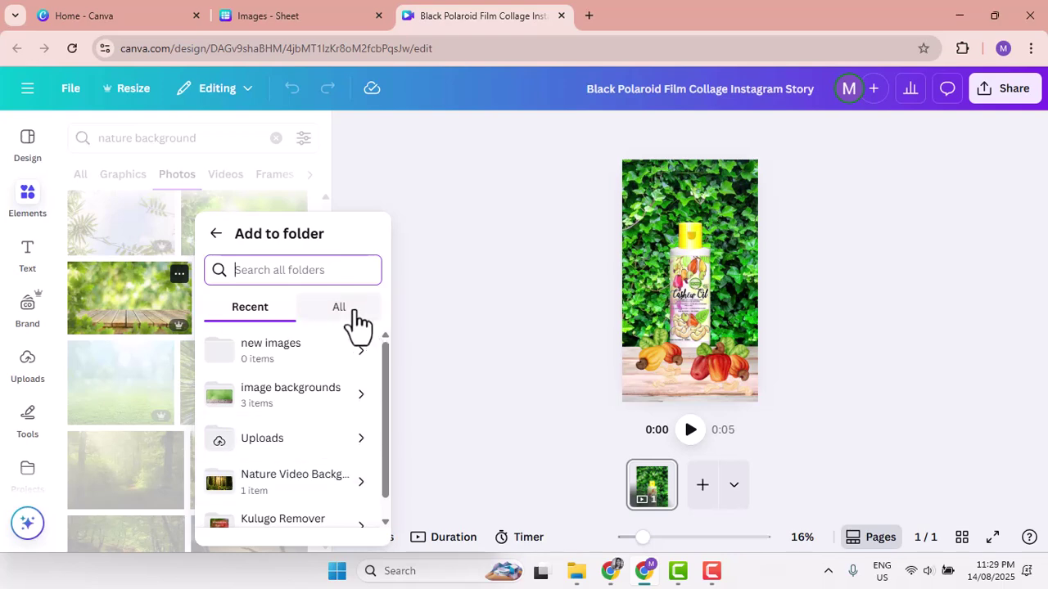
click(363, 450)
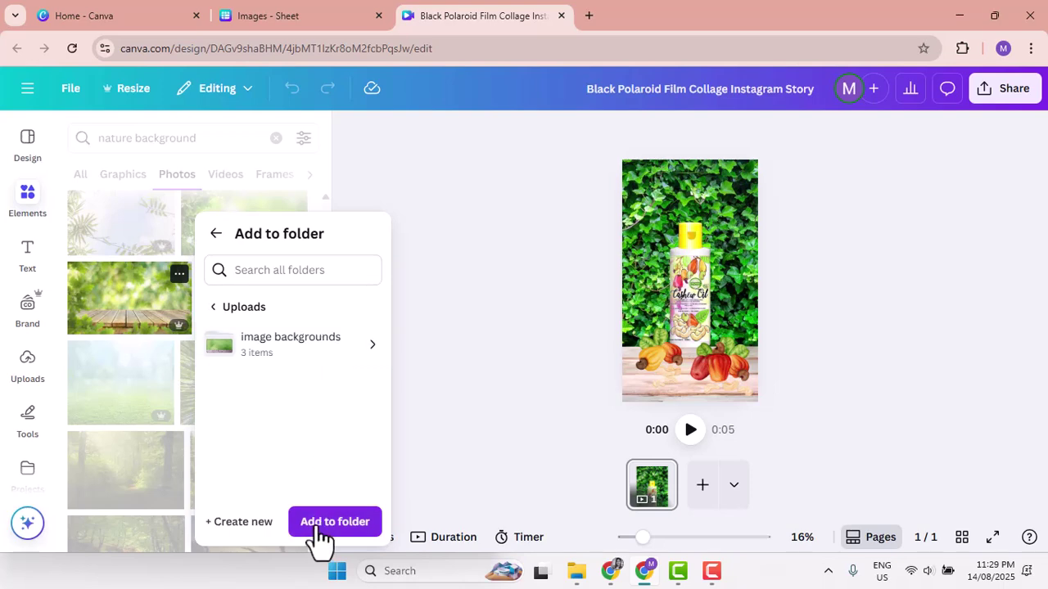
click(236, 524)
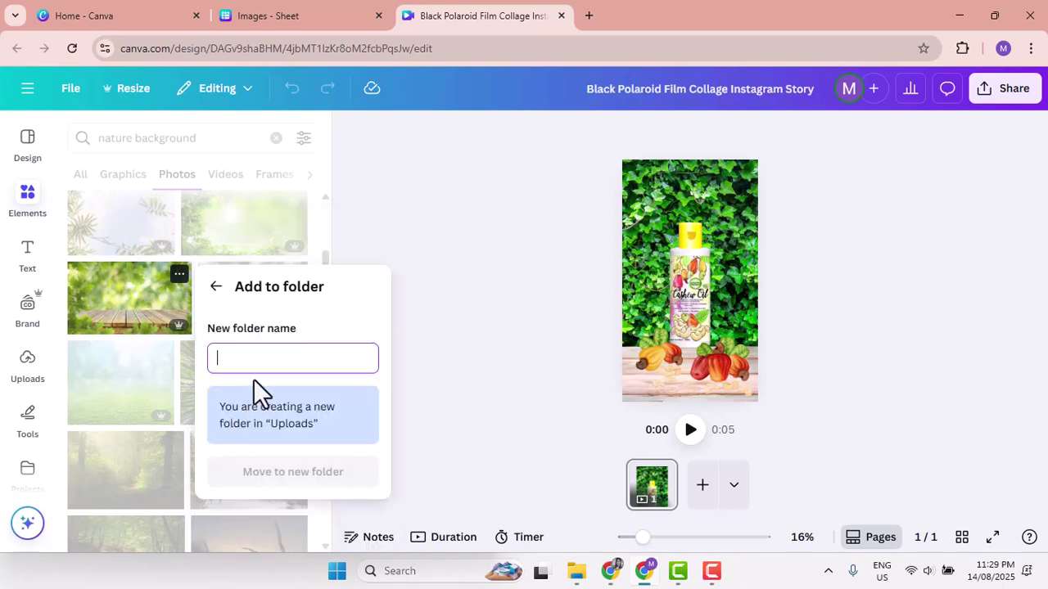
text(bulk images)
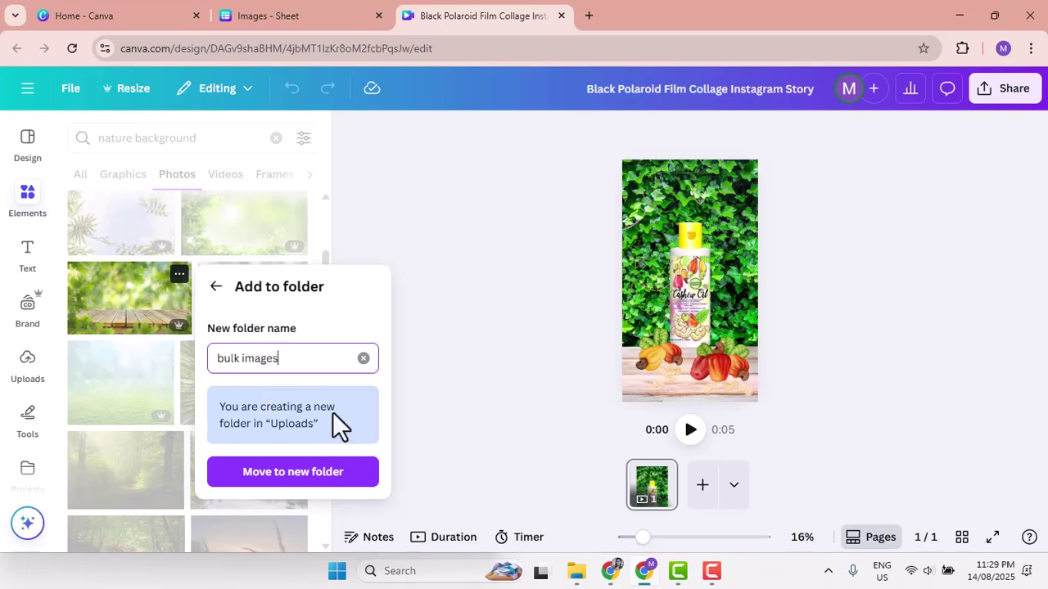
click(288, 474)
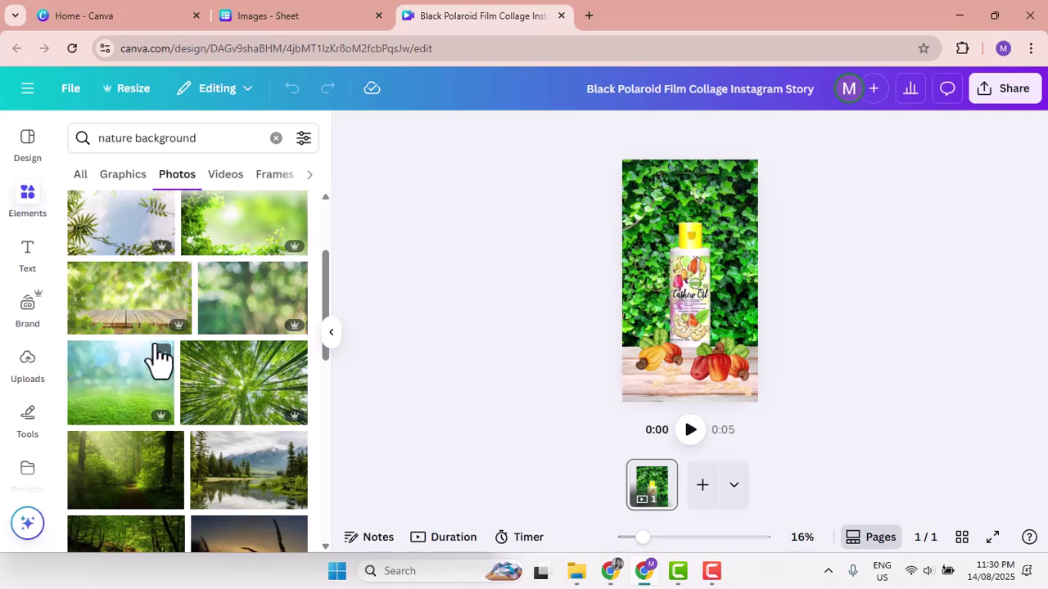
- Add the upward-view bamboo forest photo to the "bulk images" folder
click(295, 358)
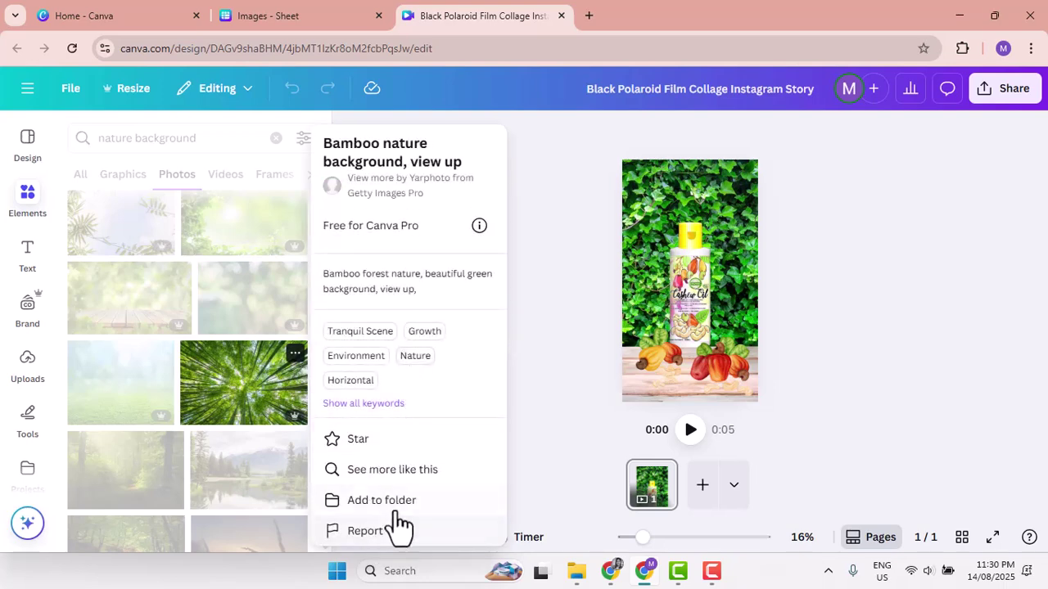
click(399, 504)
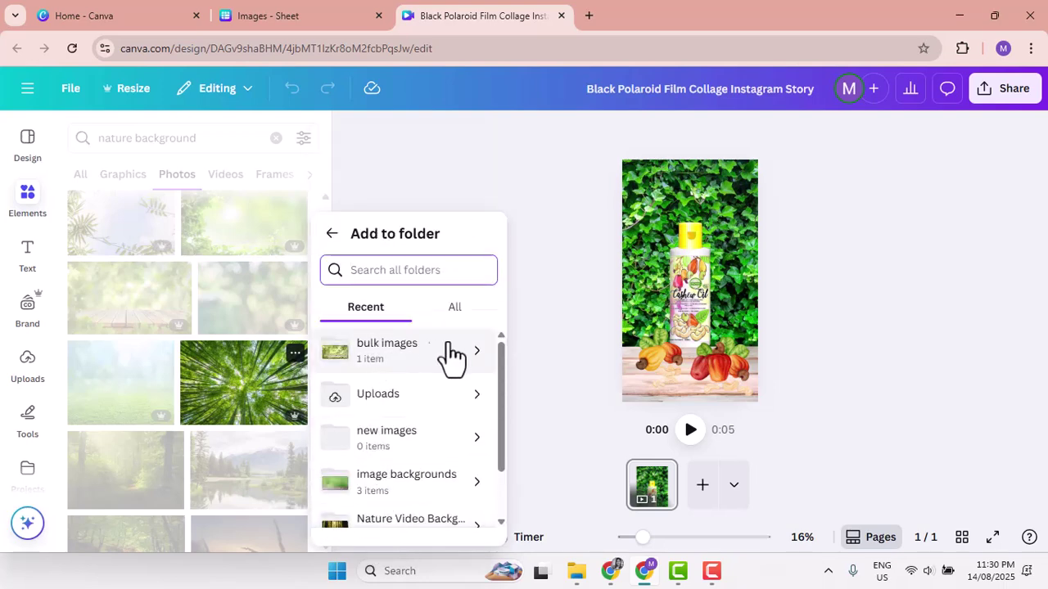
click(482, 365)
click(450, 522)
- Look through the nature background photos and check the details and web page of the empty wooden table photo
scroll(256, 418, down, 1)
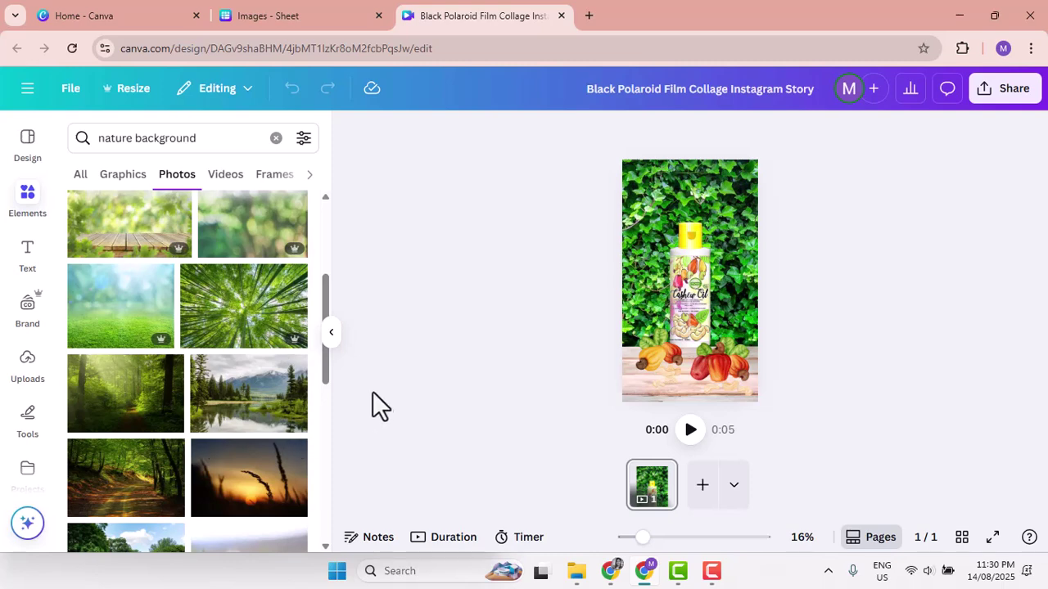
scroll(217, 352, up, 1)
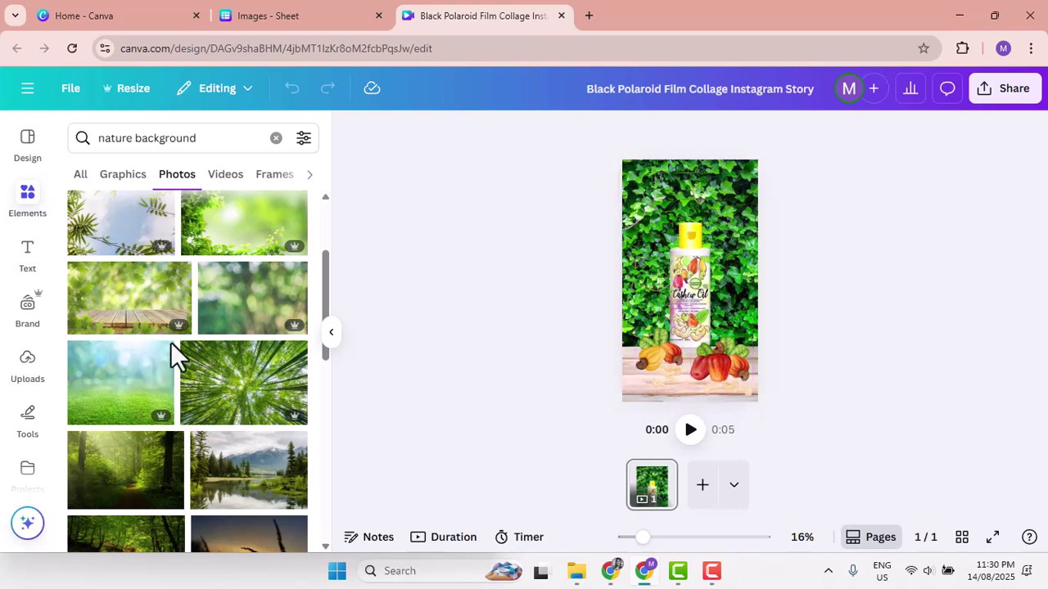
scroll(201, 413, down, 4)
scroll(205, 410, up, 6)
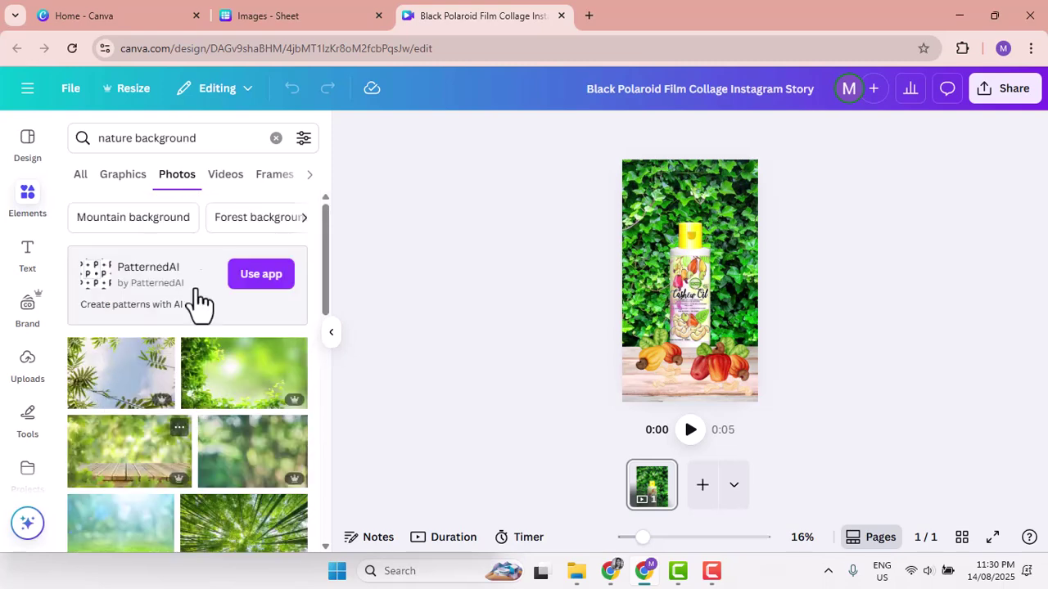
click(179, 429)
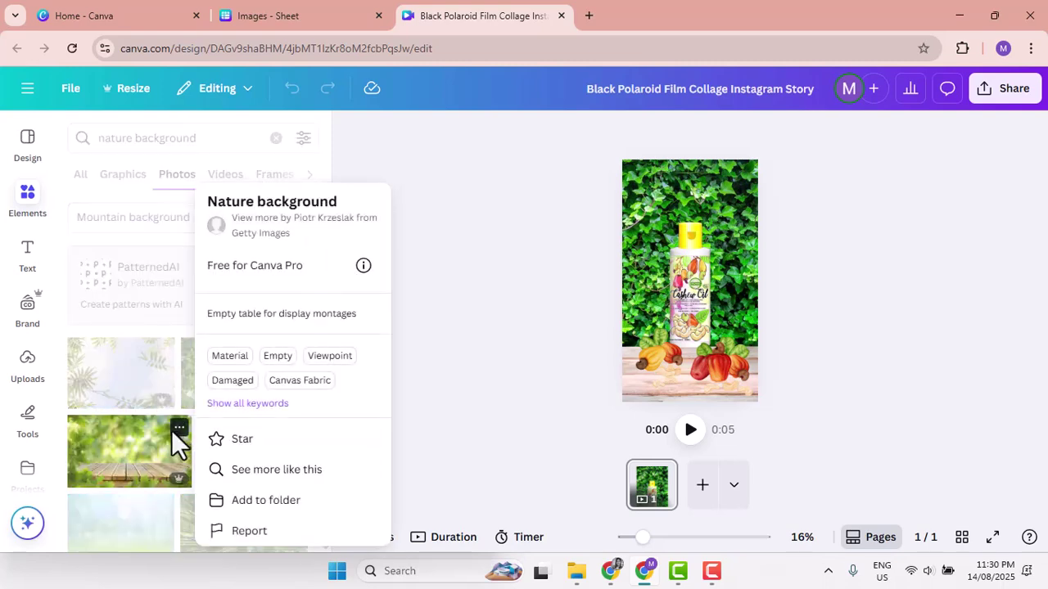
click(283, 203)
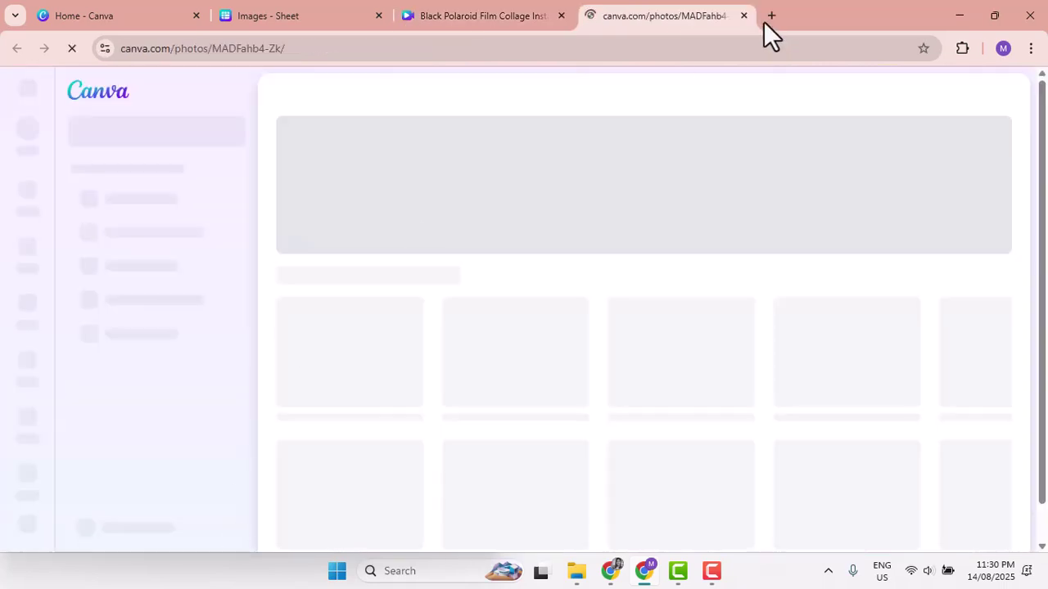
click(744, 15)
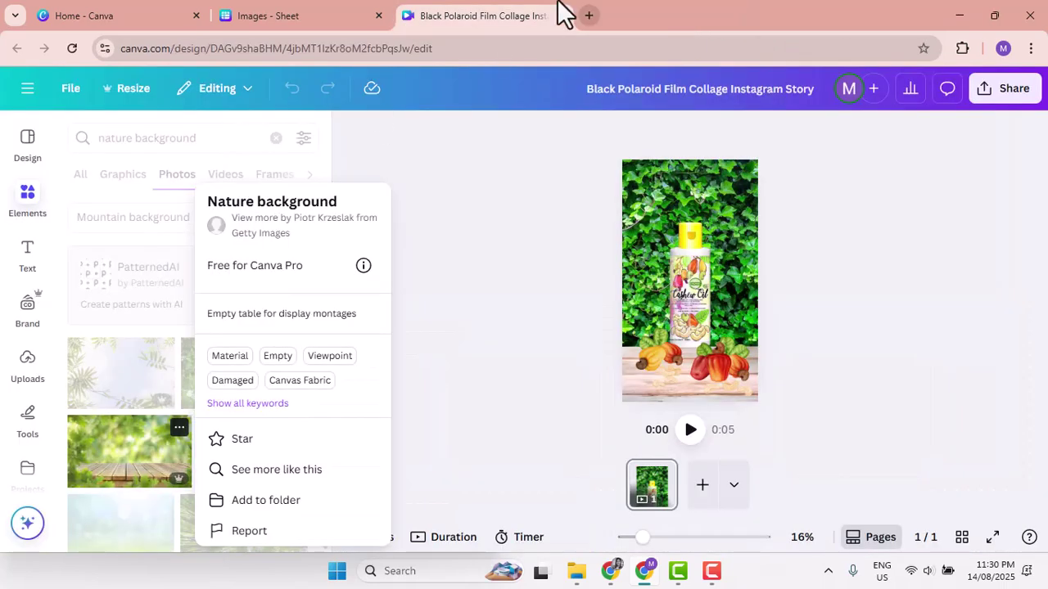
click(544, 243)
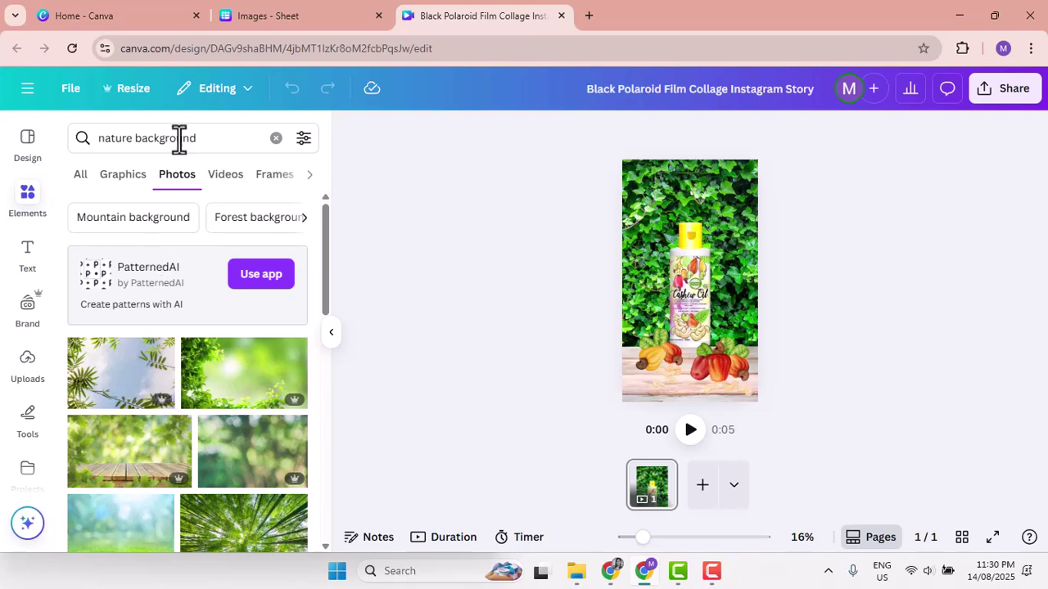
- Search the photos for "nature background with table"
click(247, 141)
text(with)
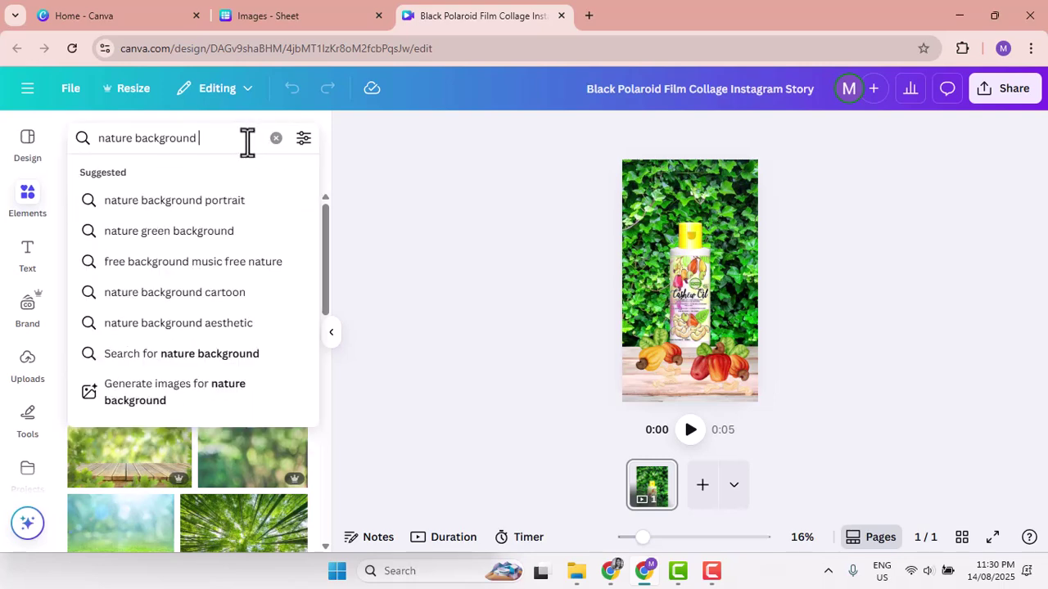
text( t)
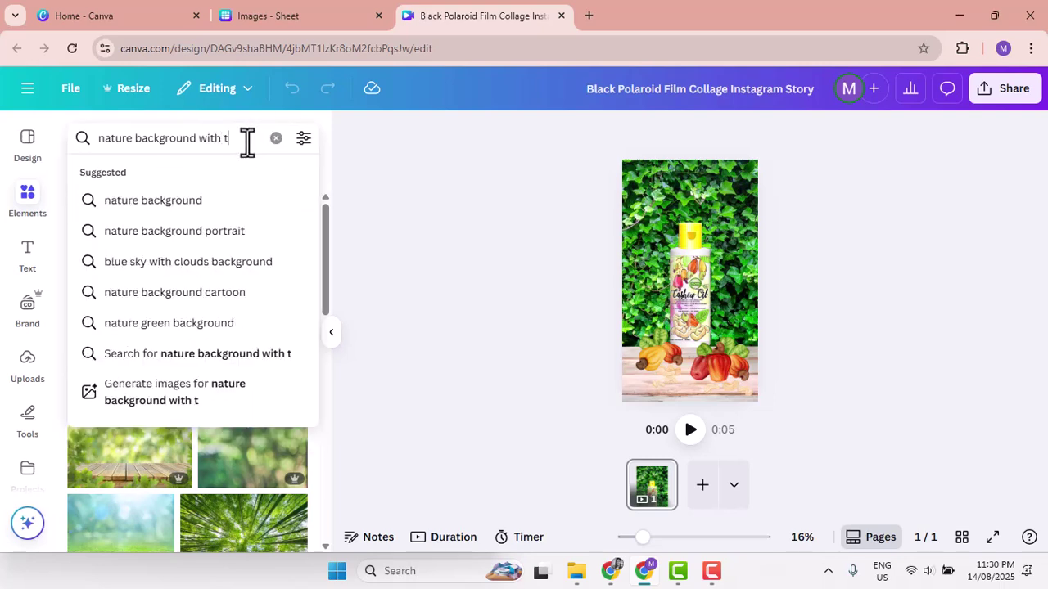
text(abl)
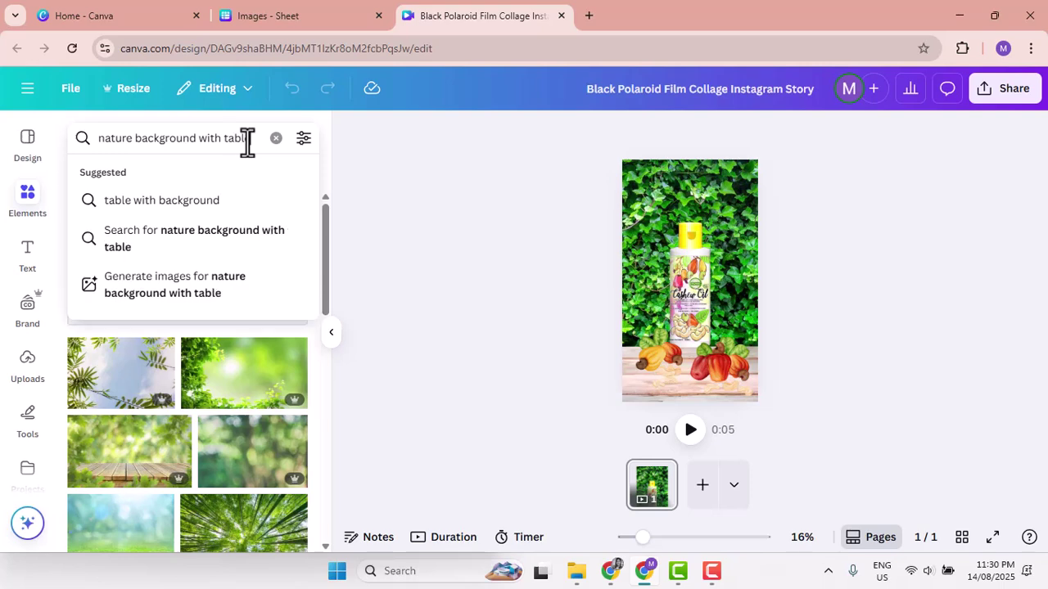
text(e)
key(Return)
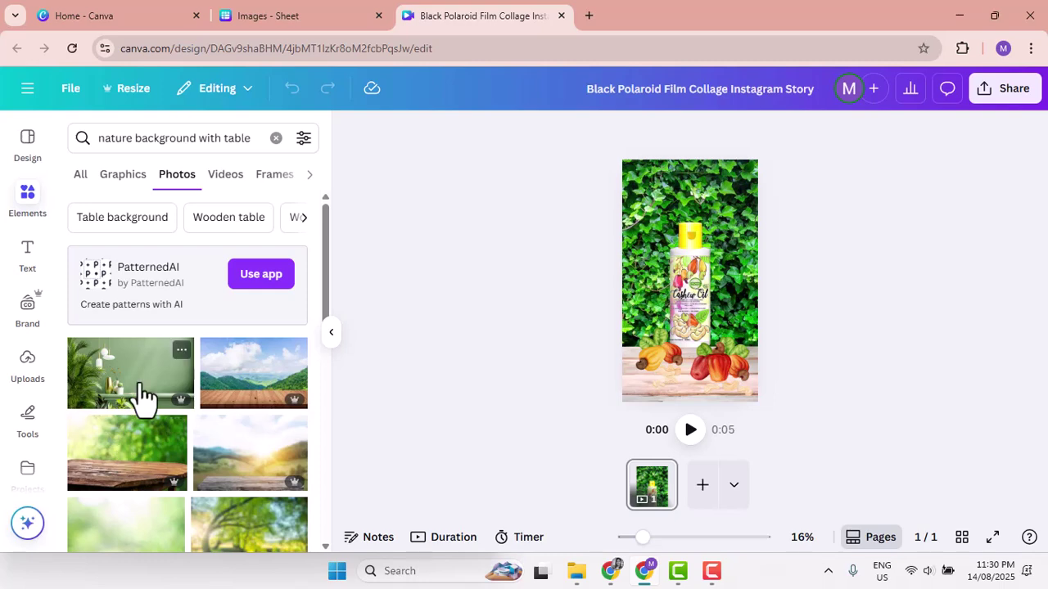
- Try the green wall photo with plants and shelf on the page, and delete it from the design
click(131, 378)
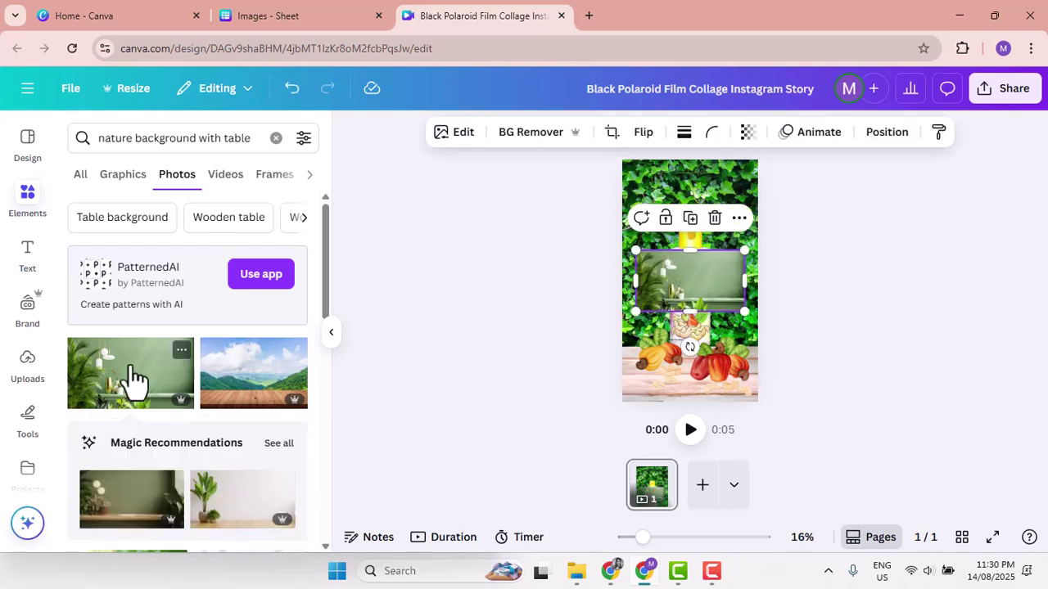
click(715, 218)
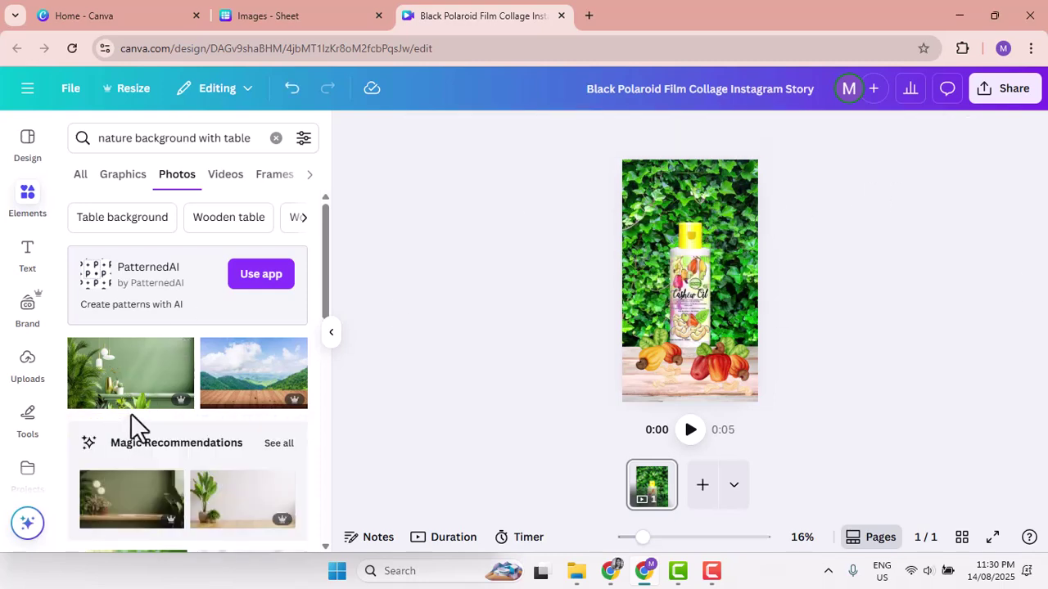
- Add the photo of green mountains and blue sky behind a wooden table to the "bulk images" folder
scroll(143, 409, down, 1)
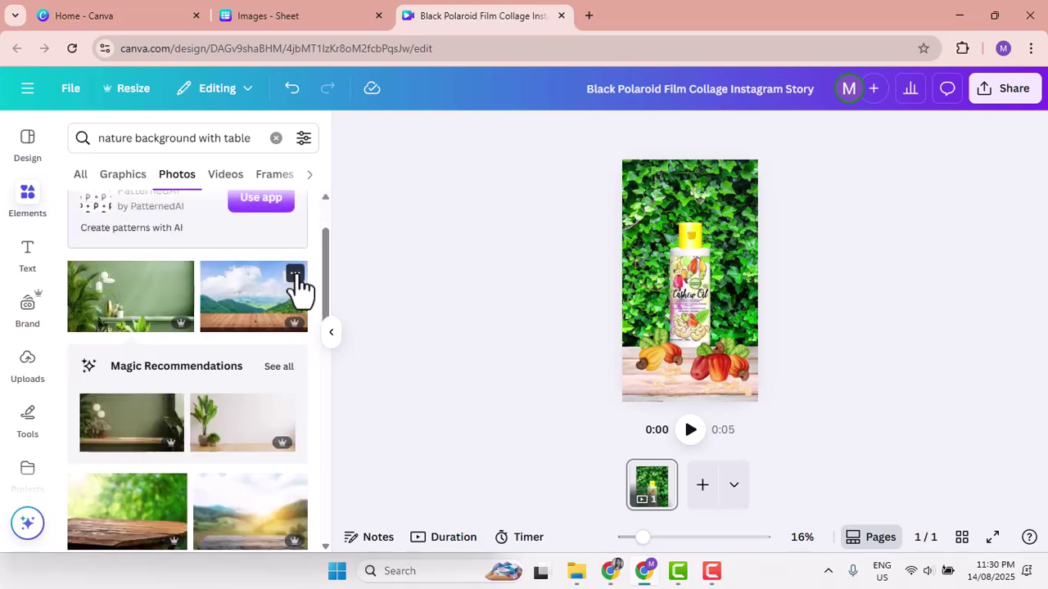
click(296, 275)
click(395, 502)
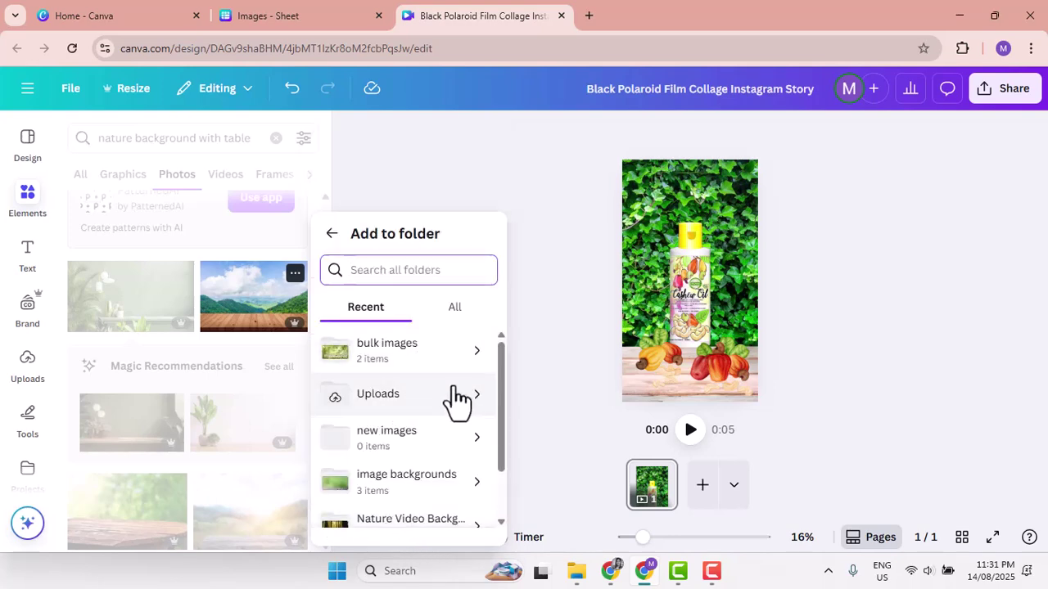
click(474, 354)
click(475, 351)
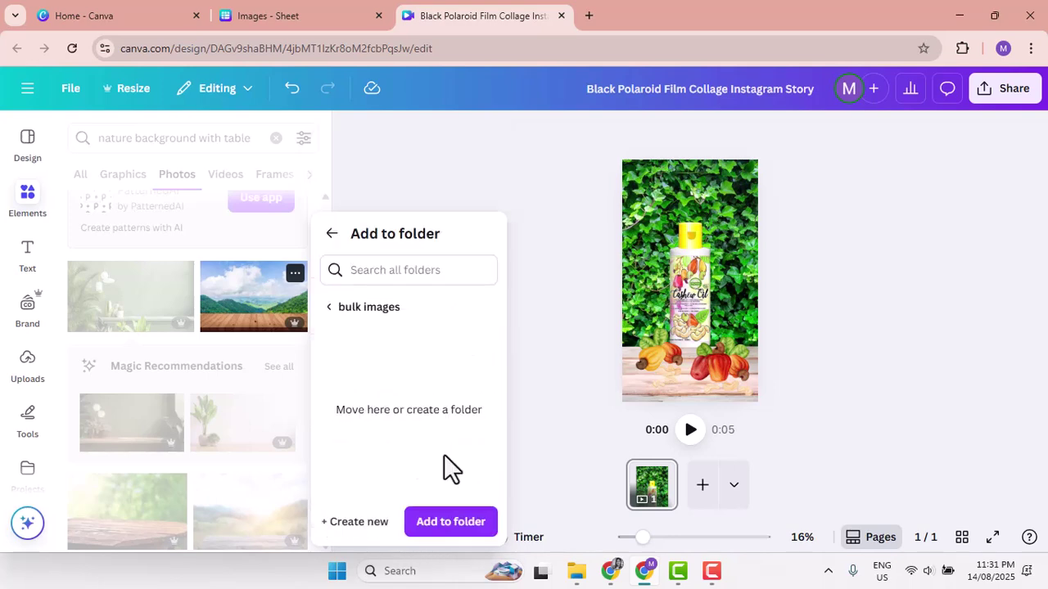
click(459, 523)
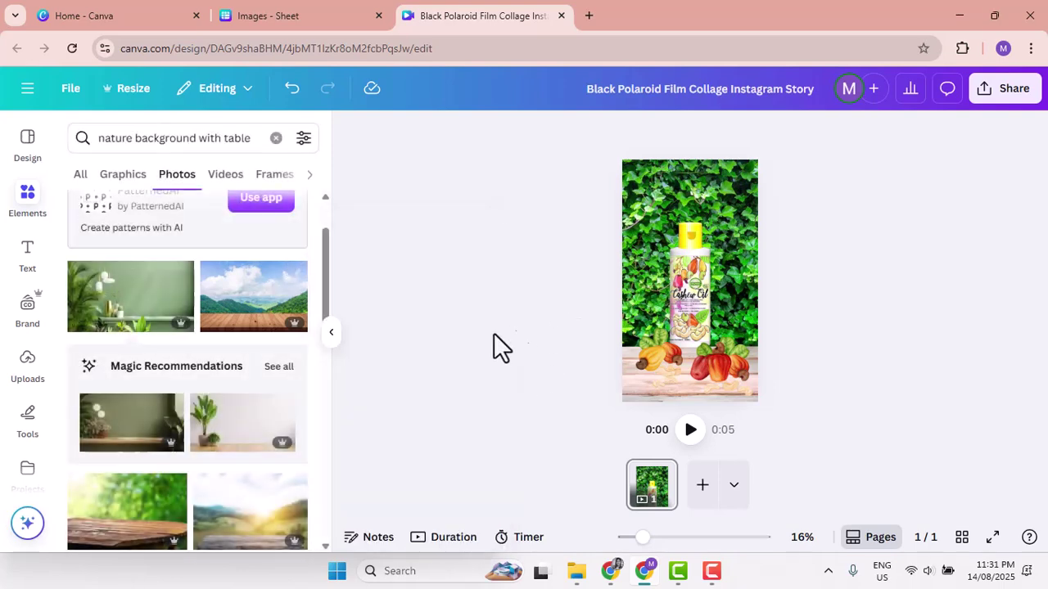
- Add the "Wooden table background" photo with blurred green foliage to the "bulk images" folder
click(181, 276)
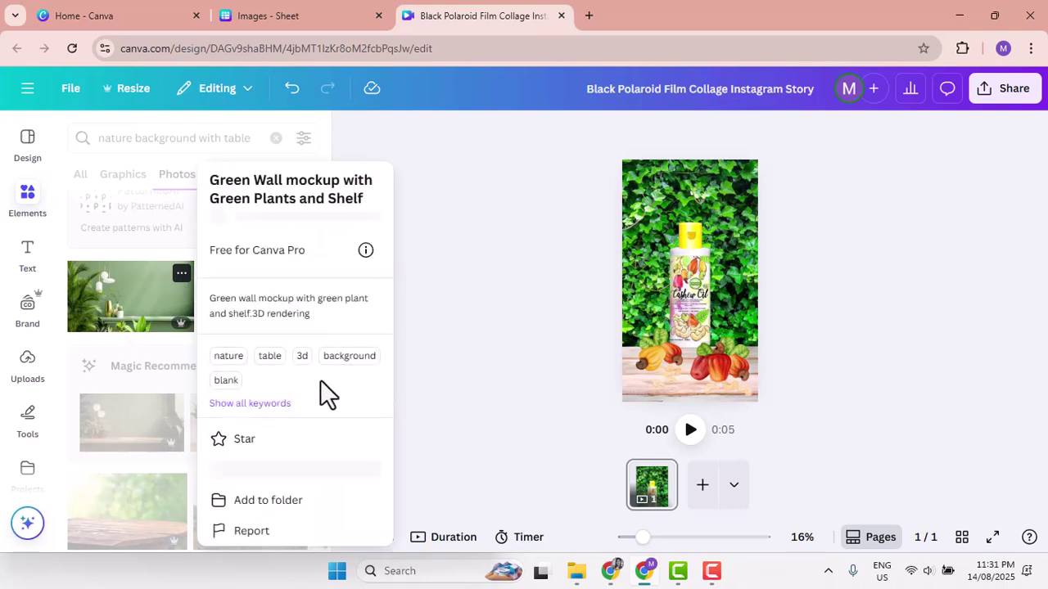
click(409, 159)
scroll(147, 410, down, 2)
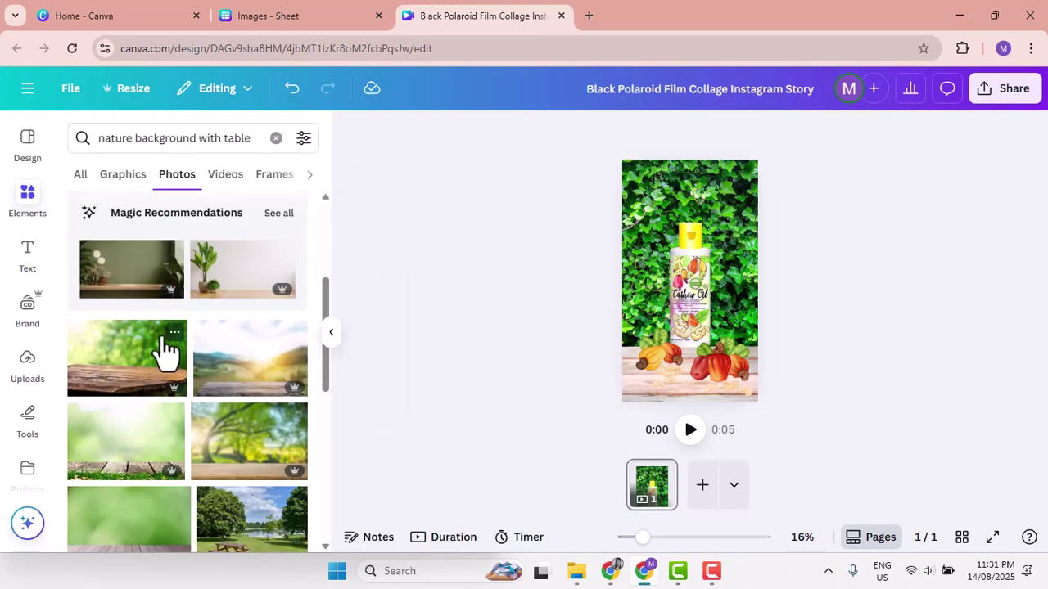
click(174, 334)
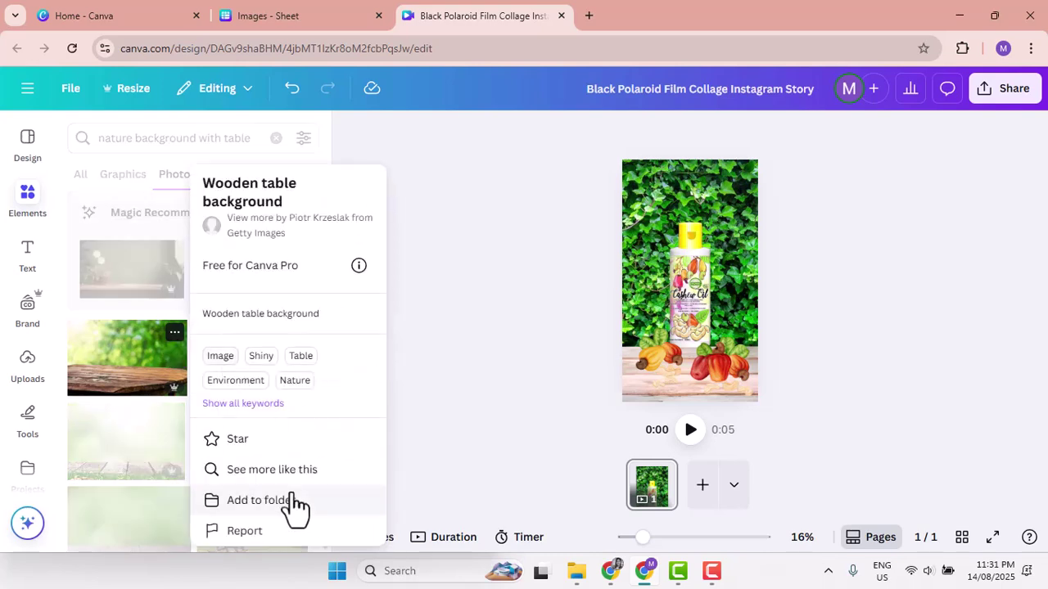
click(275, 504)
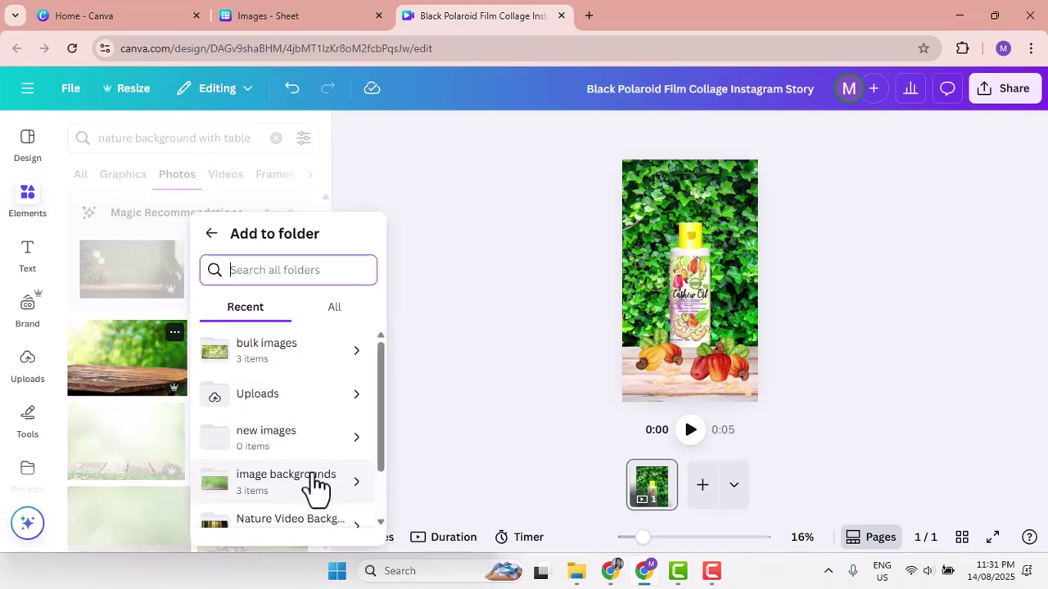
click(337, 360)
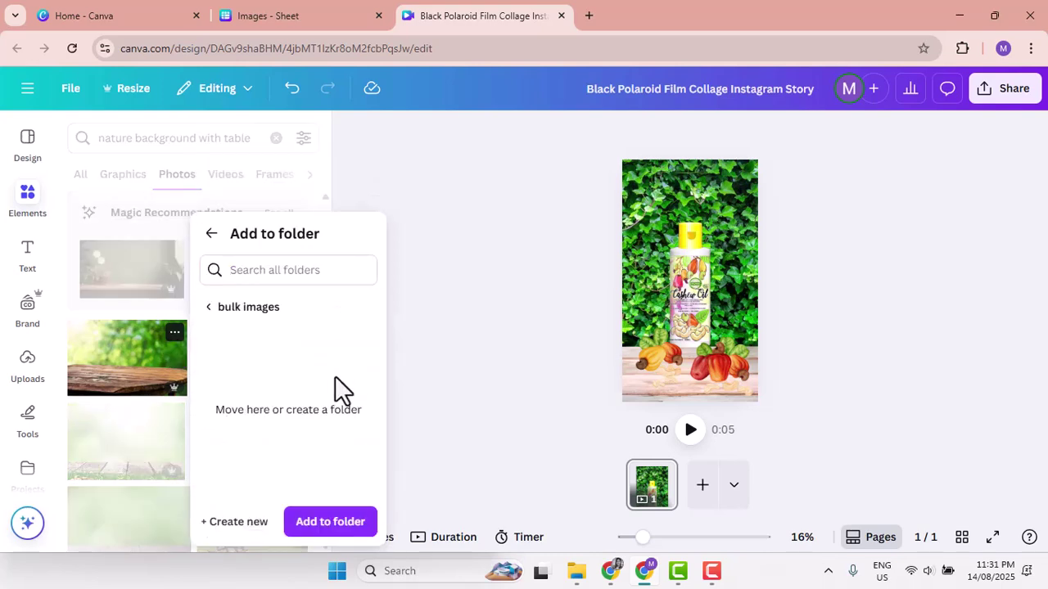
click(331, 522)
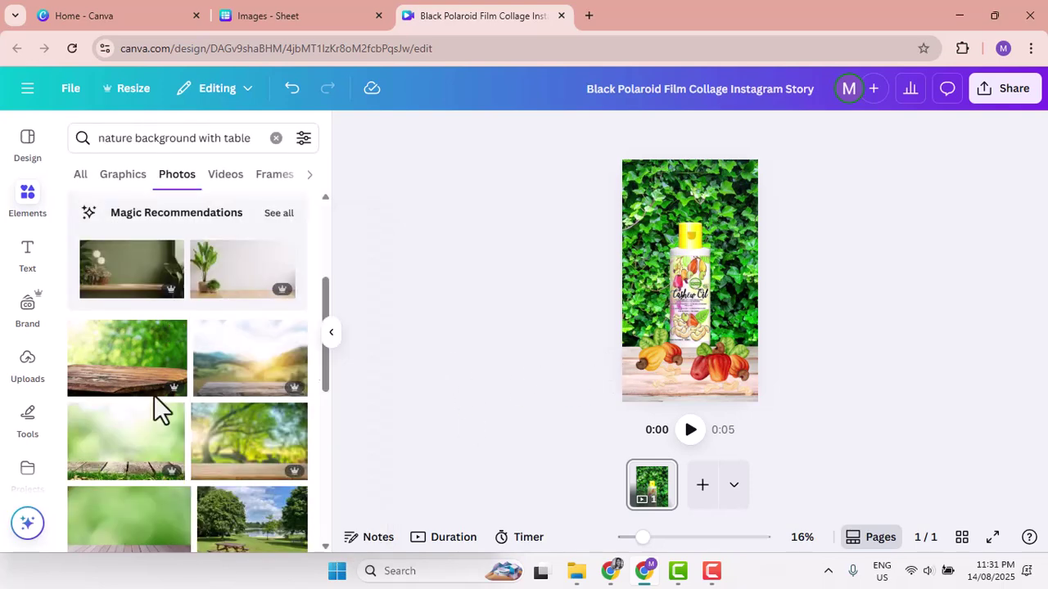
- Add the "wooden table with blurred beach background" photo to the "bulk images" folder
scroll(129, 450, down, 1)
scroll(175, 451, down, 1)
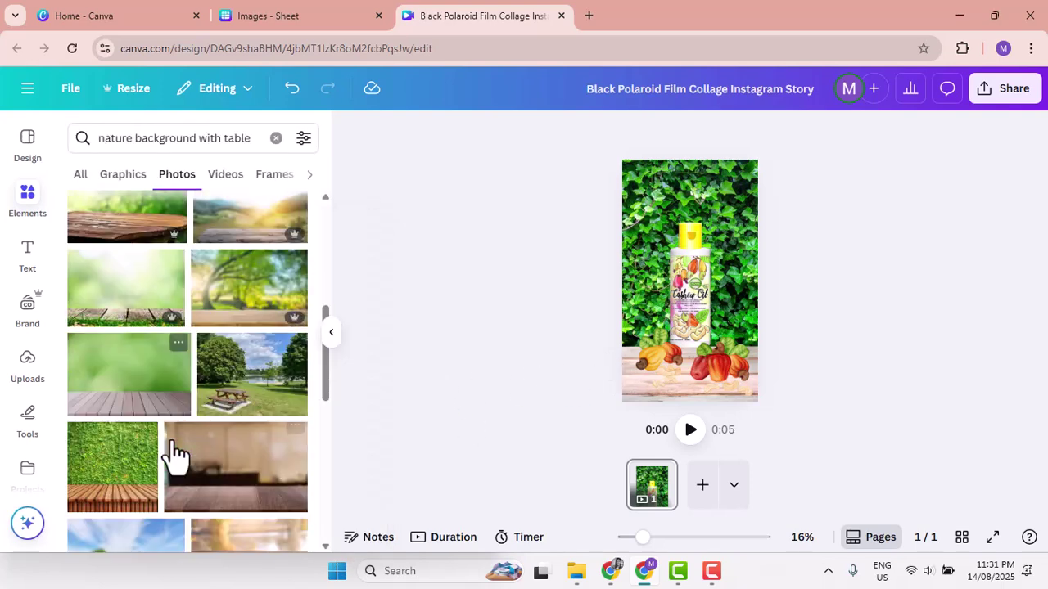
scroll(180, 448, down, 1)
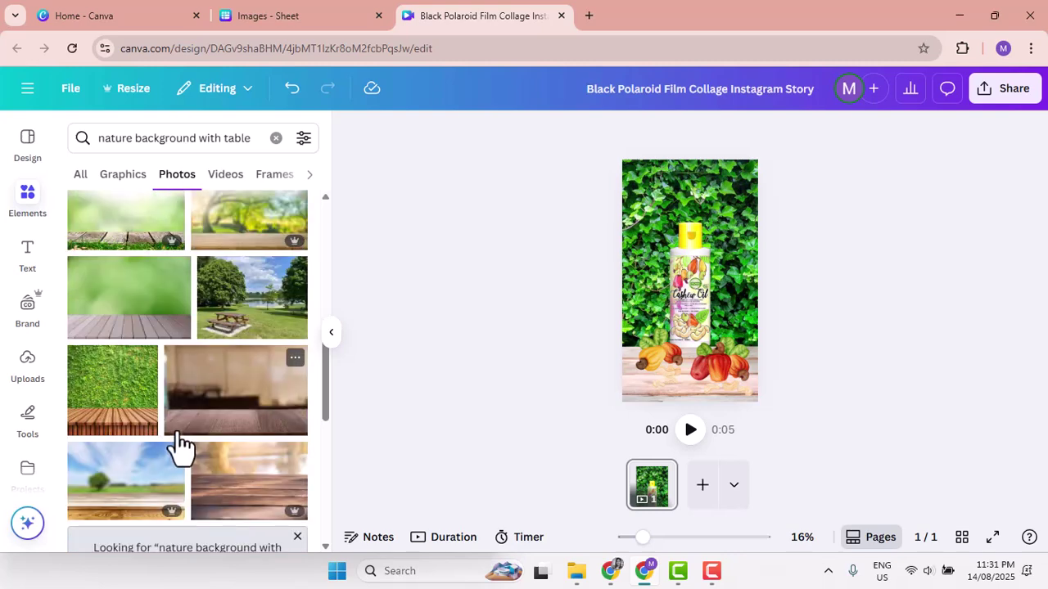
scroll(145, 460, down, 4)
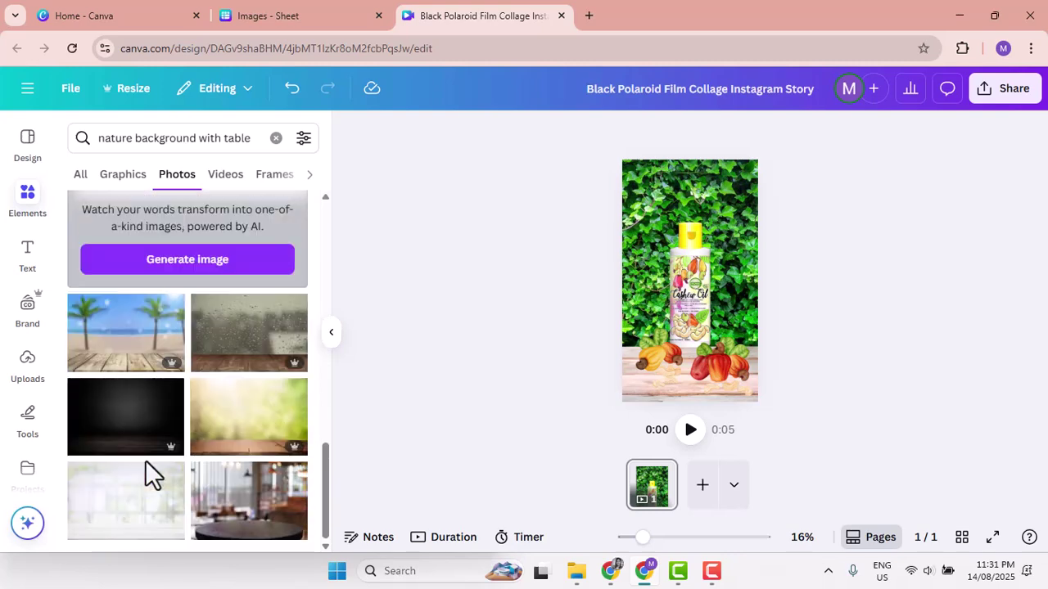
click(173, 306)
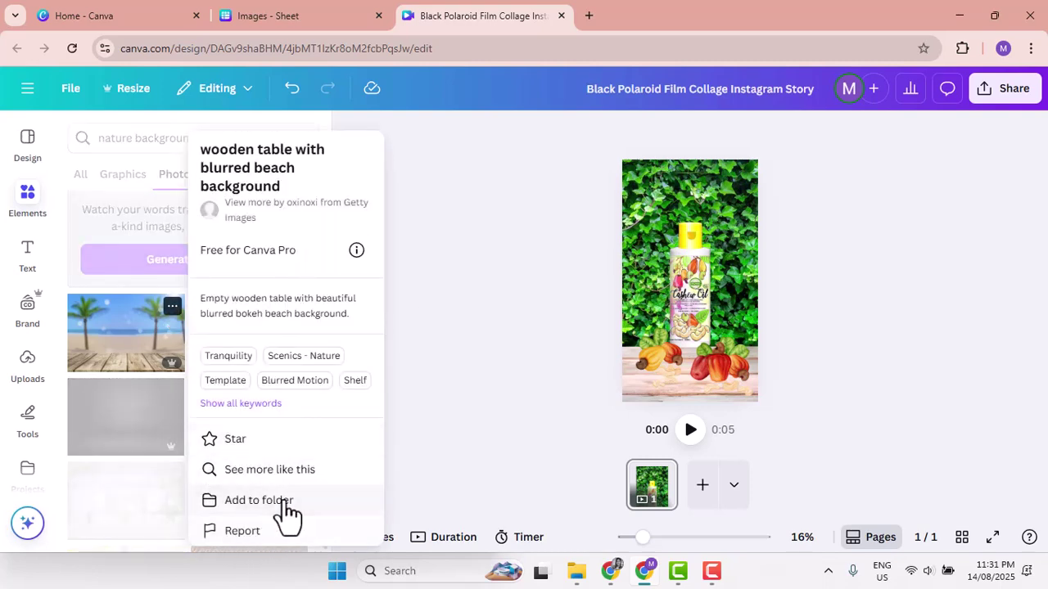
click(279, 502)
click(355, 379)
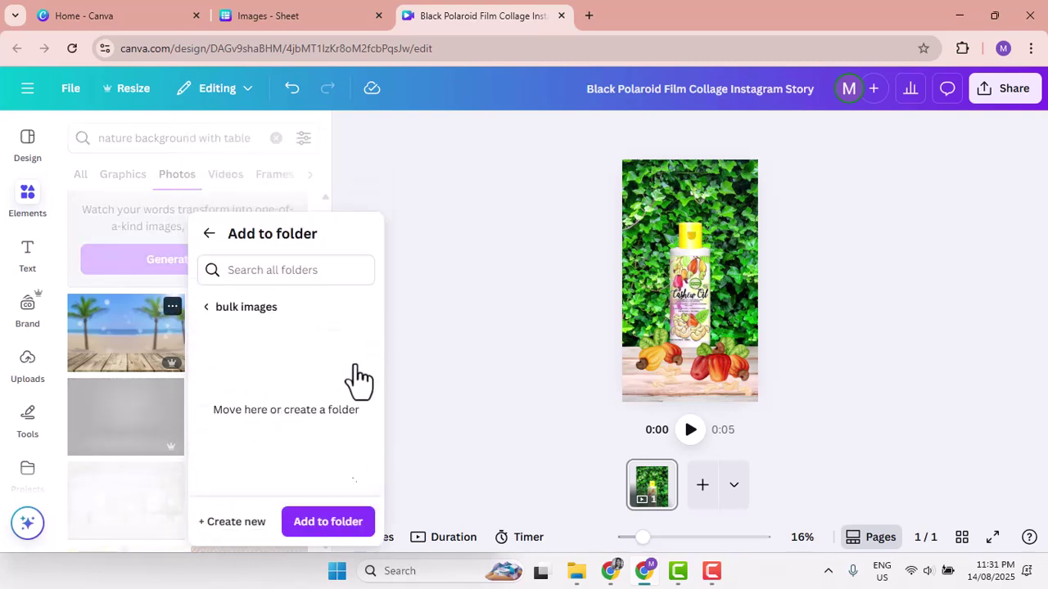
click(323, 524)
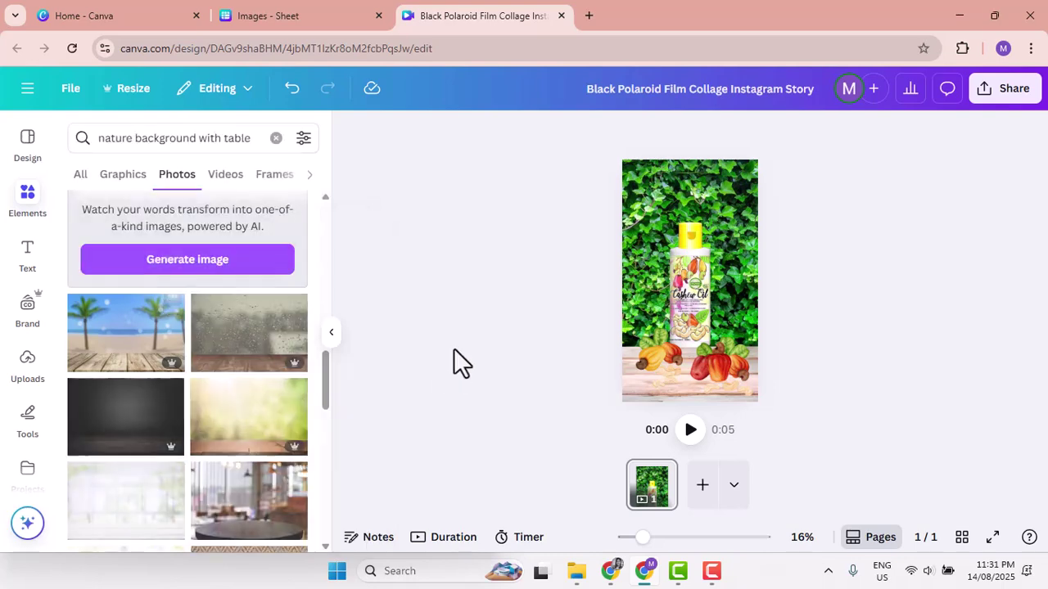
- Add the "Empty Wooden Table with Restaurant Cafe Background" photo to the "bulk images" folder
scroll(195, 409, down, 5)
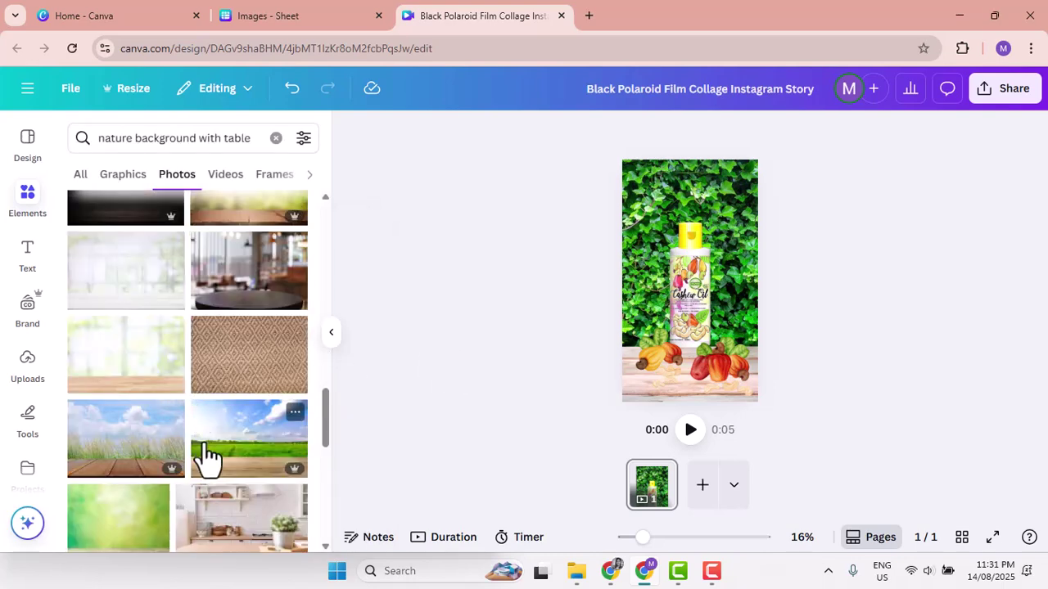
scroll(206, 456, down, 2)
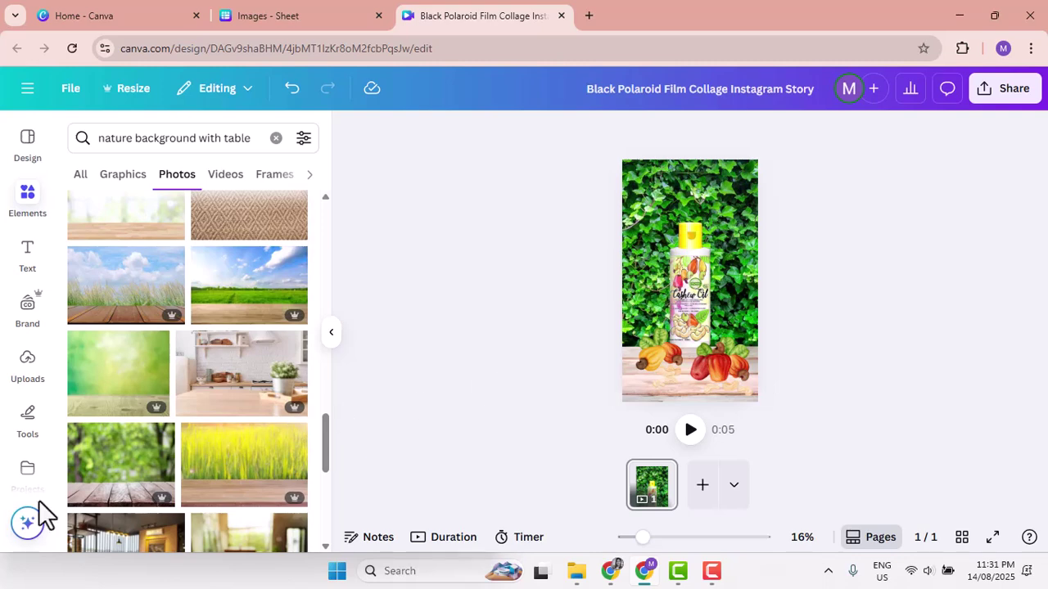
scroll(164, 468, down, 2)
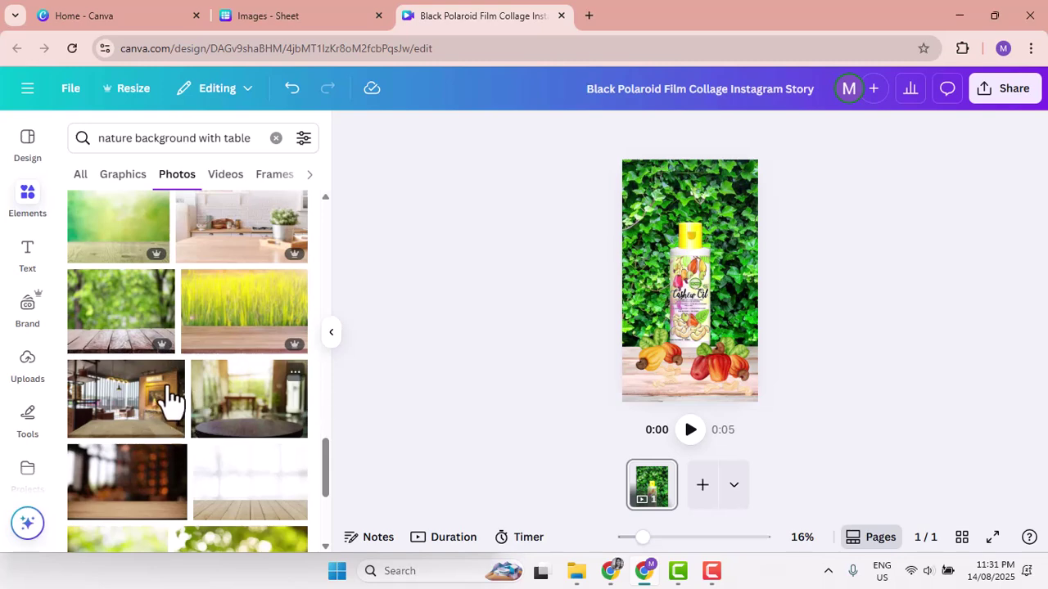
mouse_move(171, 372)
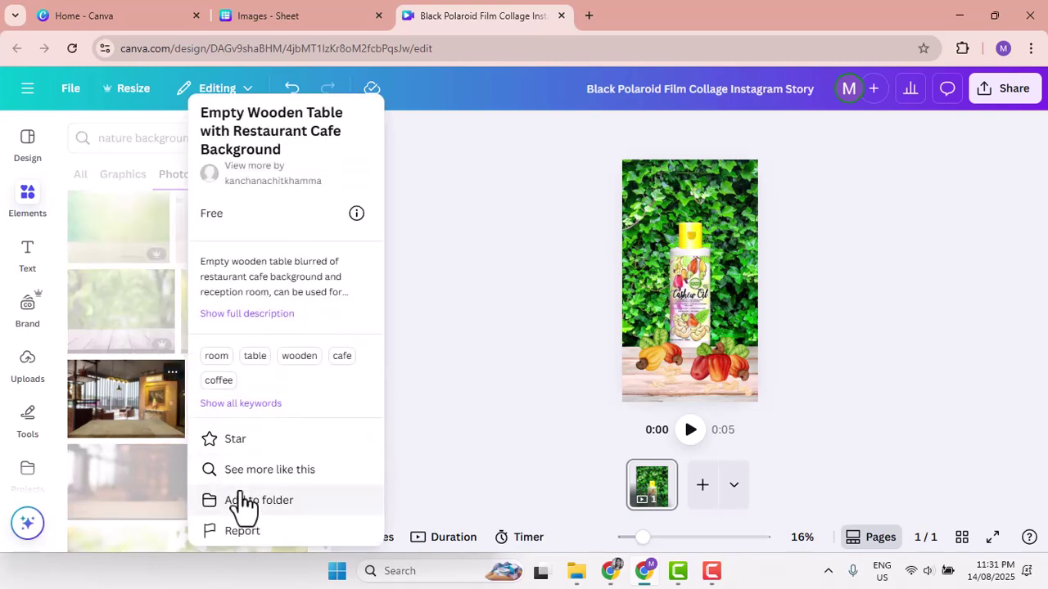
click(258, 503)
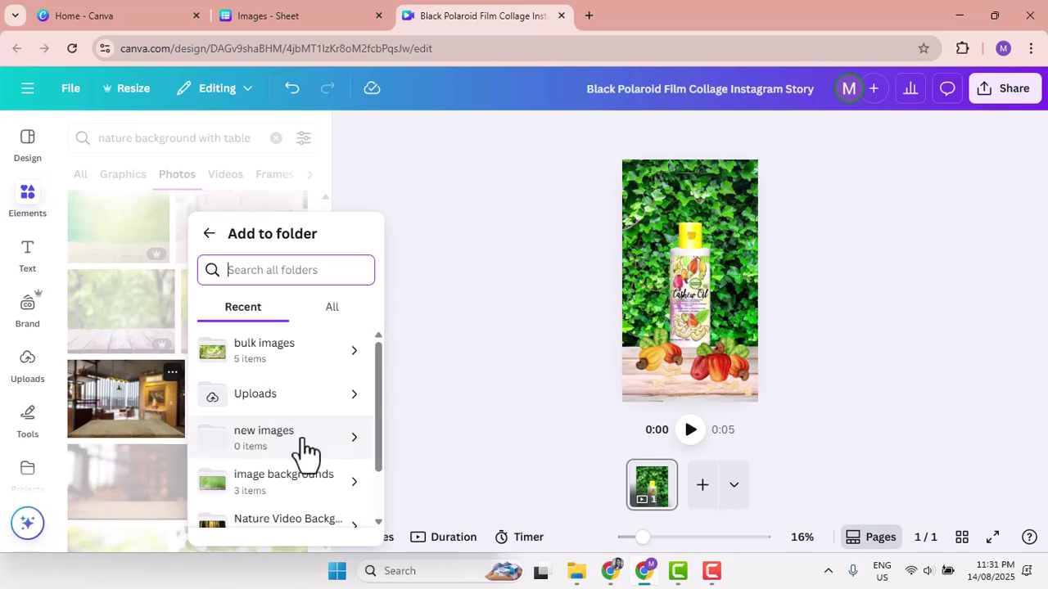
click(354, 364)
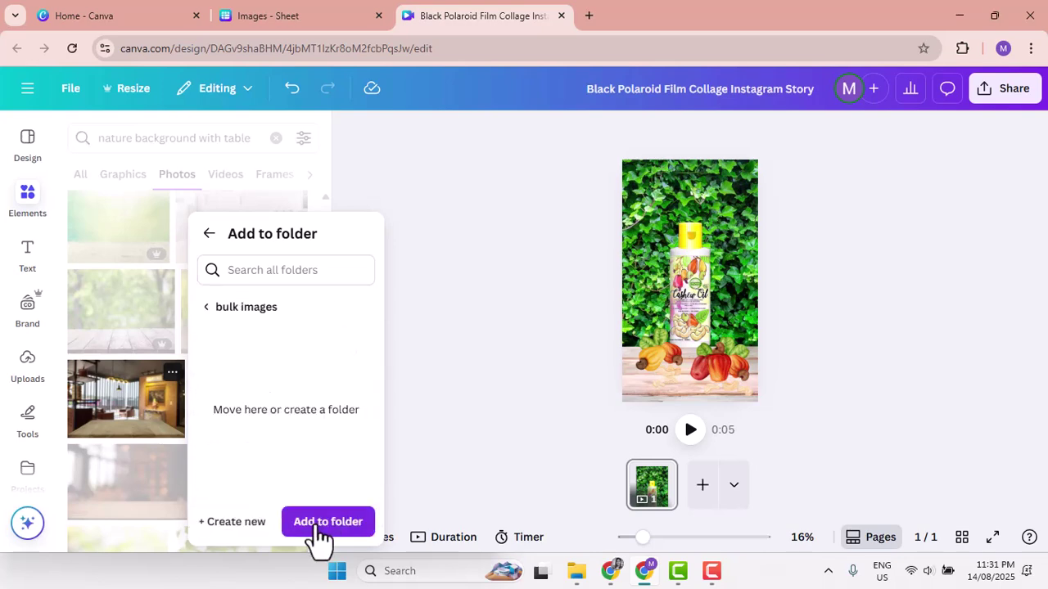
click(316, 526)
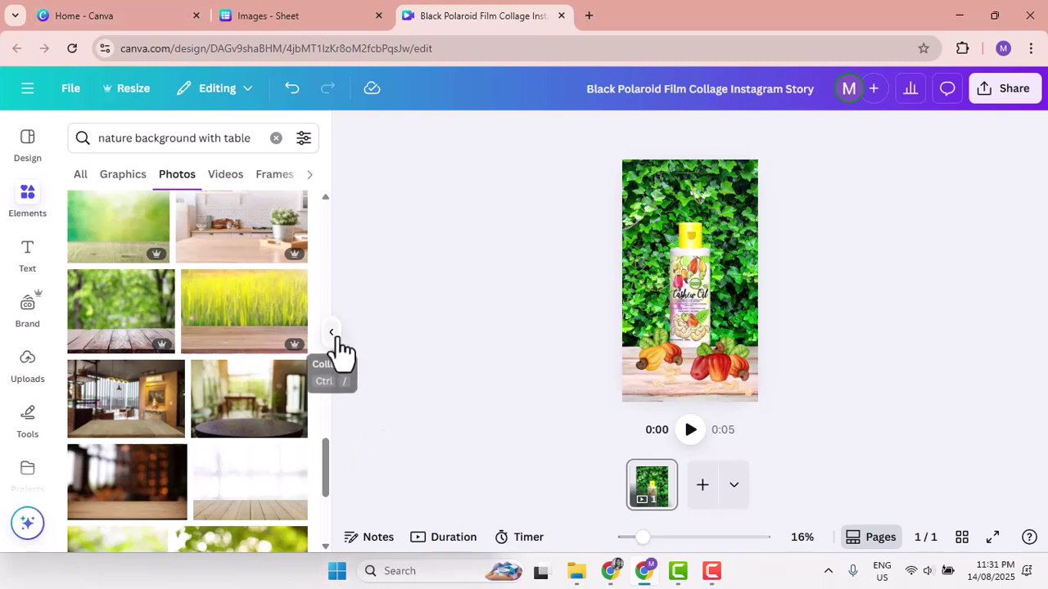
click(331, 333)
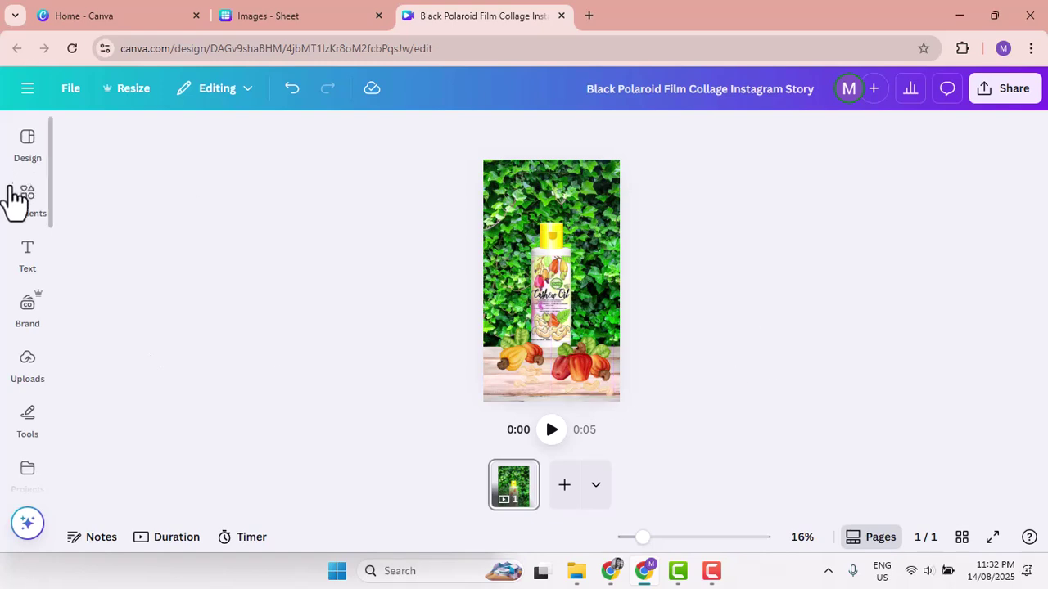
mouse_move(18, 209)
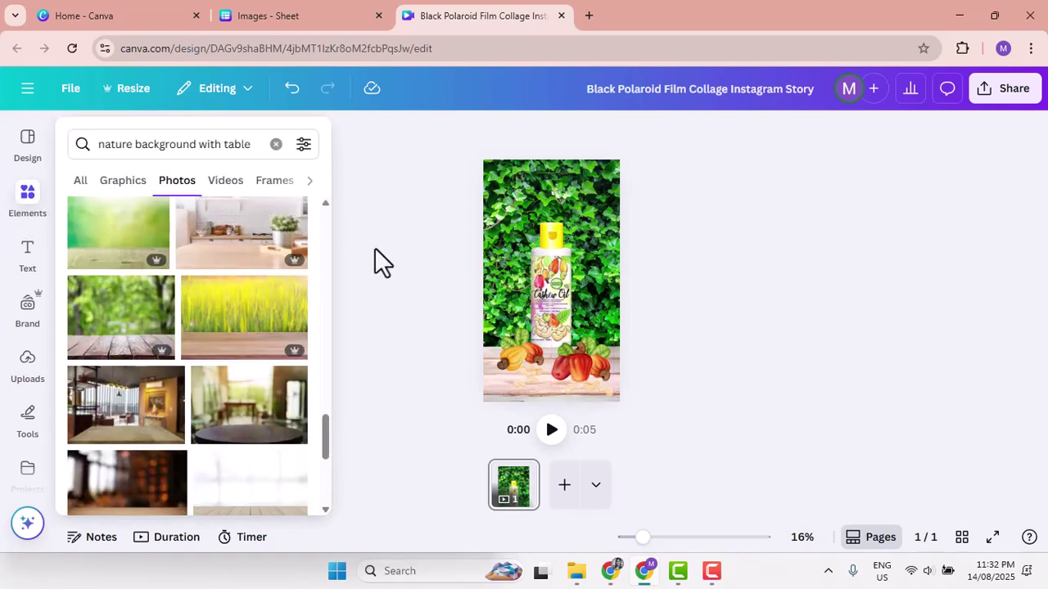
click(27, 143)
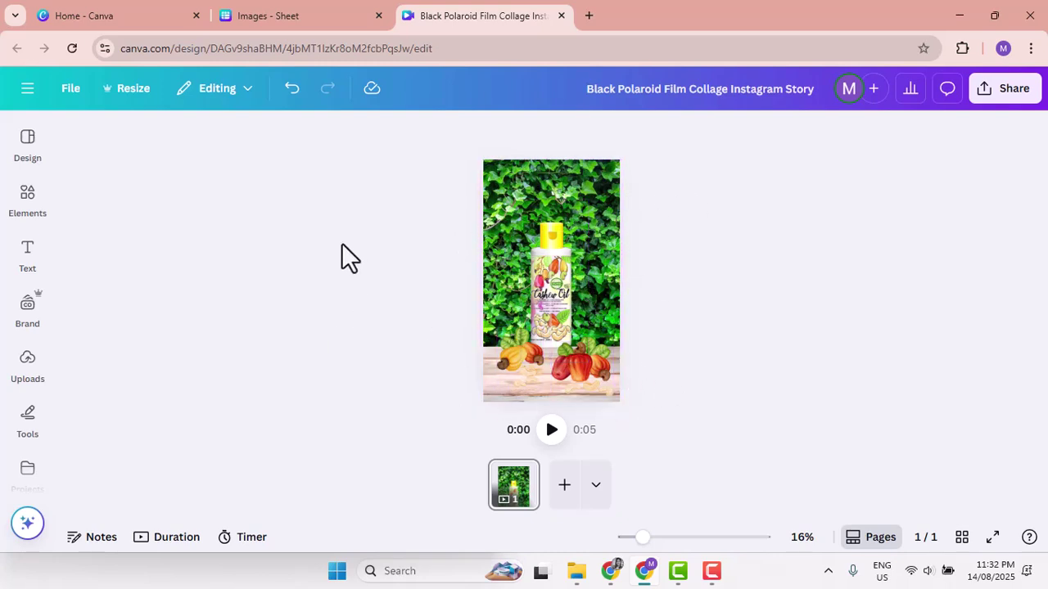
- In the Images sheet, open the uploaded "bulk images" folder and remove the bamboo nature background photo from it
click(280, 12)
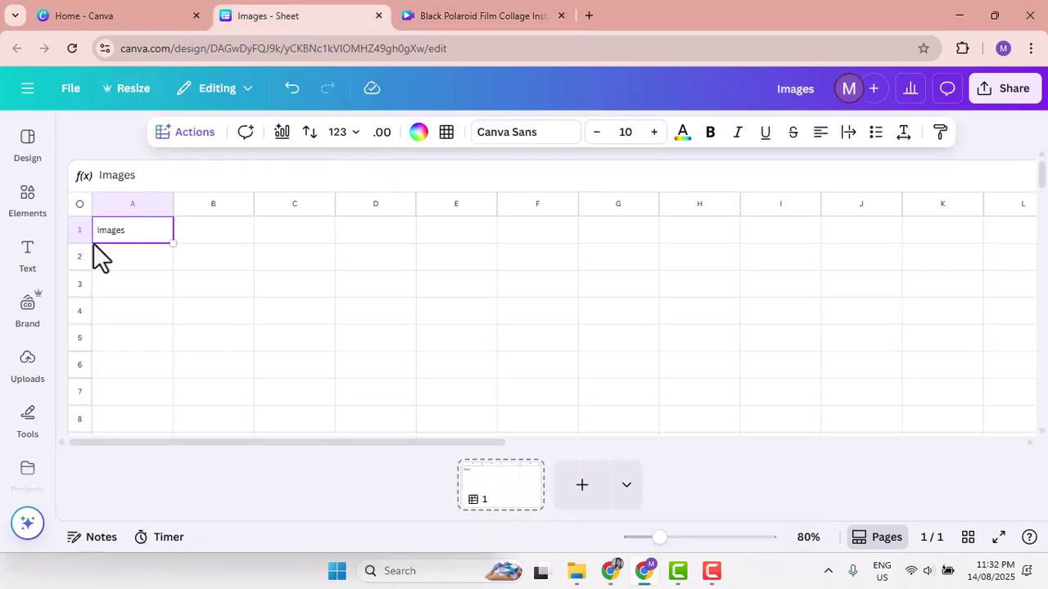
click(132, 257)
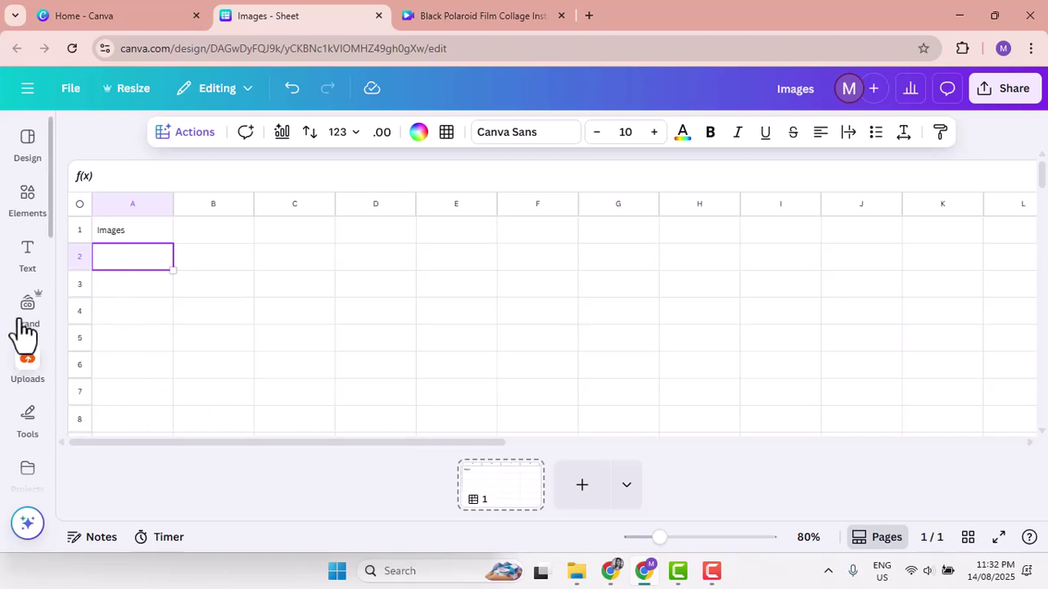
mouse_move(33, 226)
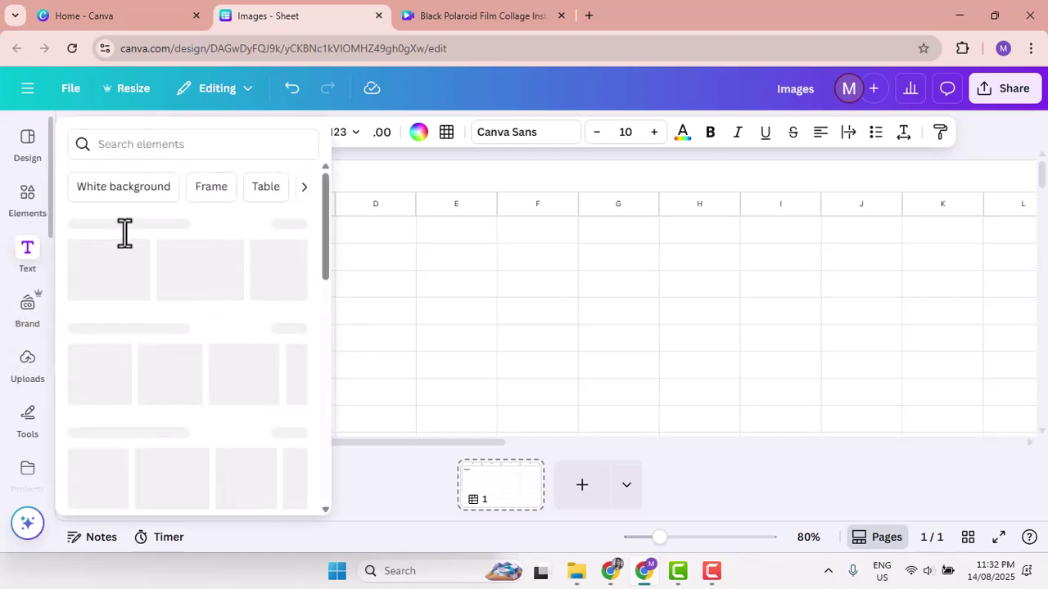
click(29, 373)
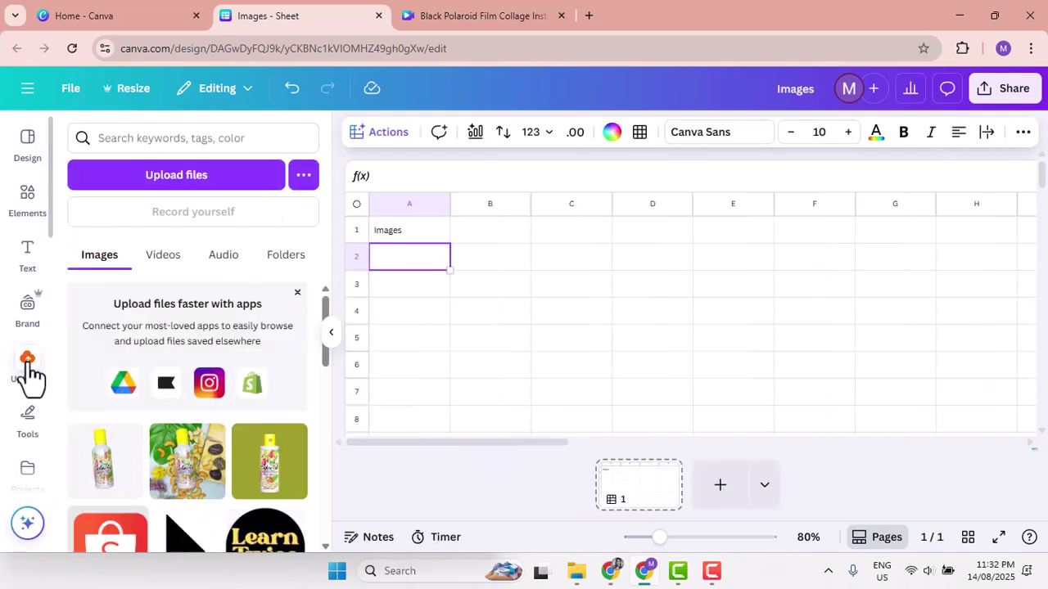
click(293, 261)
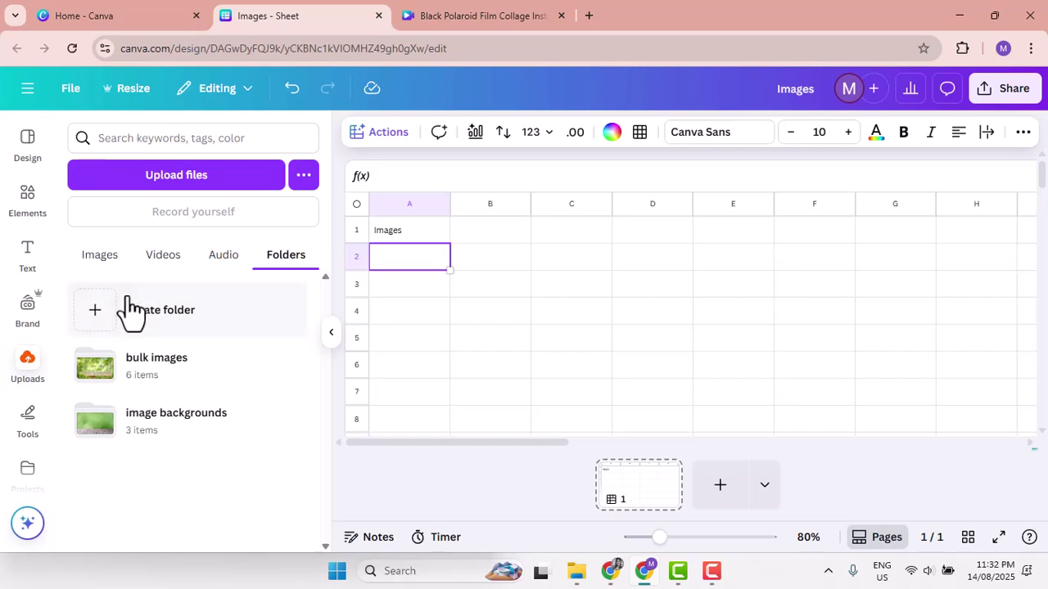
click(153, 366)
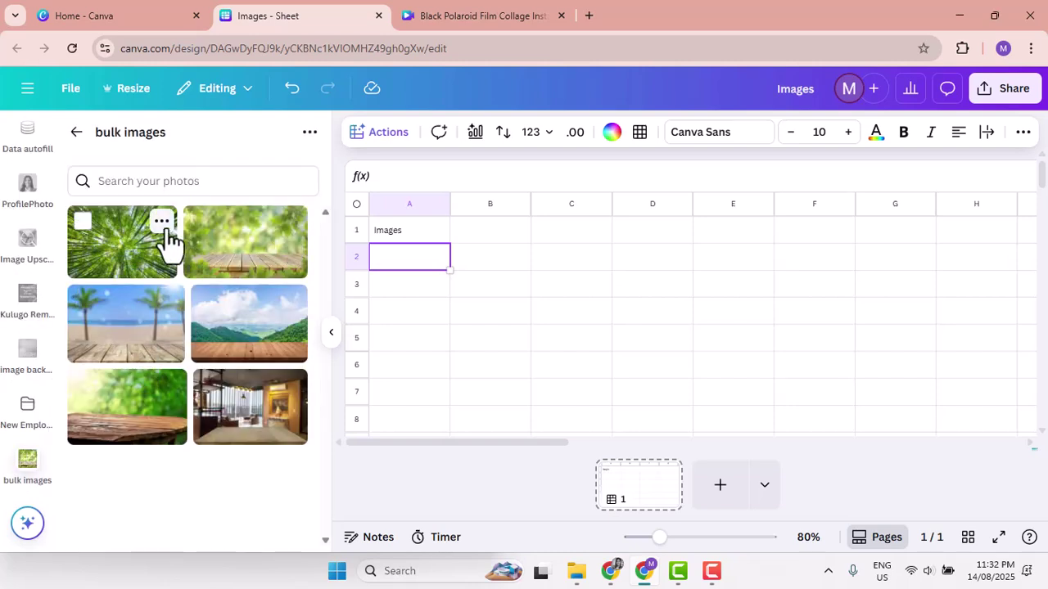
click(162, 222)
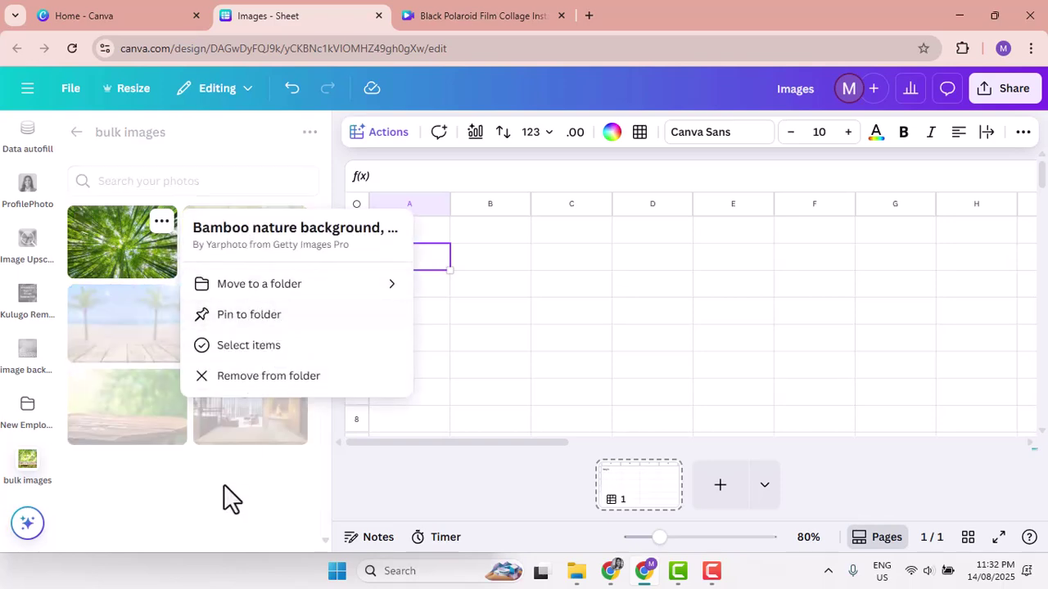
click(286, 378)
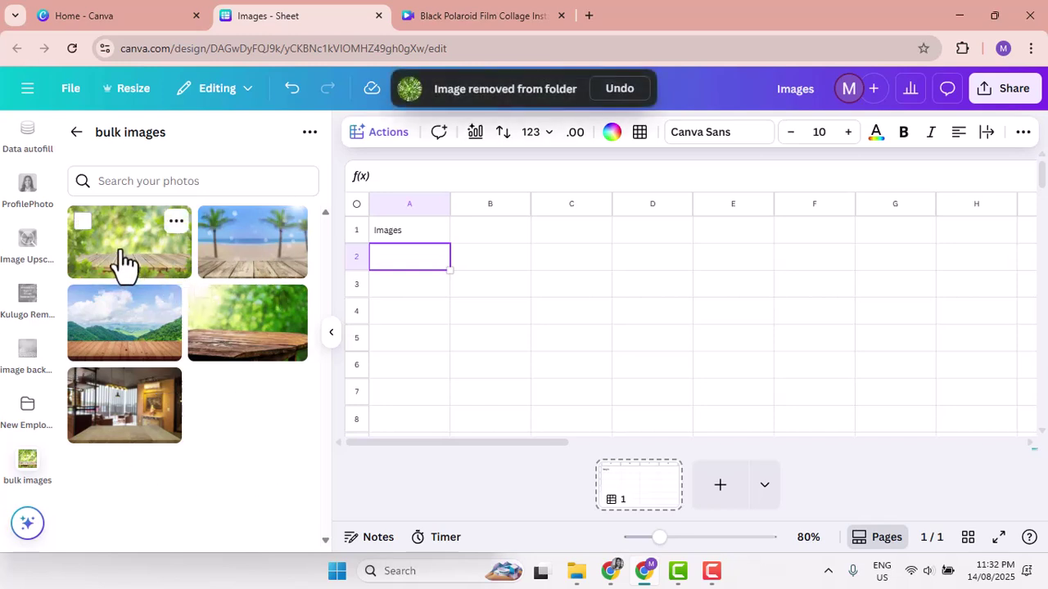
- Place the five photos from the "bulk images" folder into cells A2 to A6 under the Images header, one per cell
drag(140, 253, 410, 256)
click(409, 288)
drag(250, 263, 407, 285)
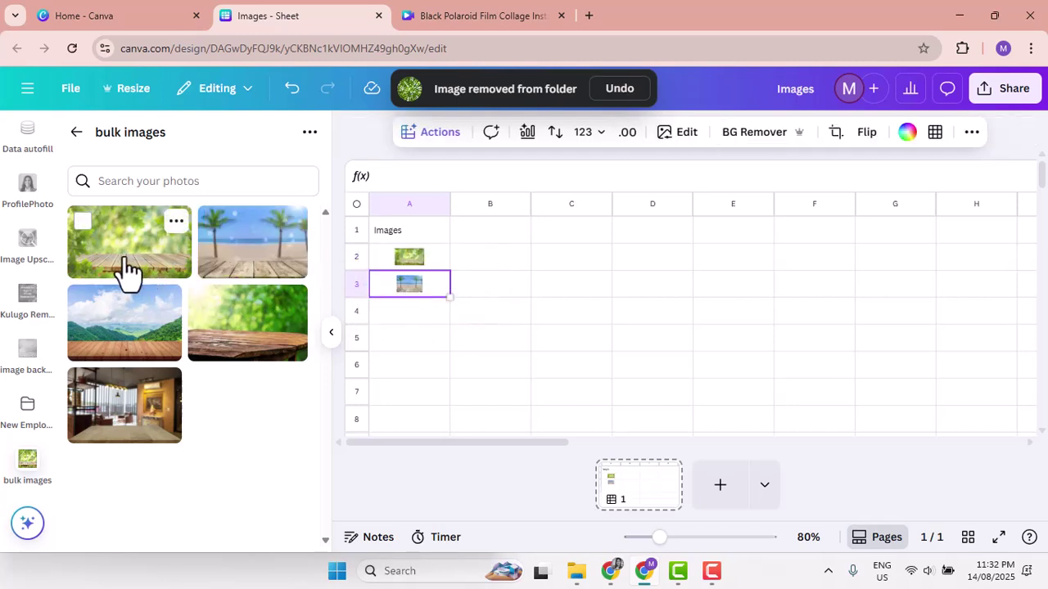
drag(123, 330, 409, 309)
drag(250, 346, 412, 343)
drag(98, 420, 414, 381)
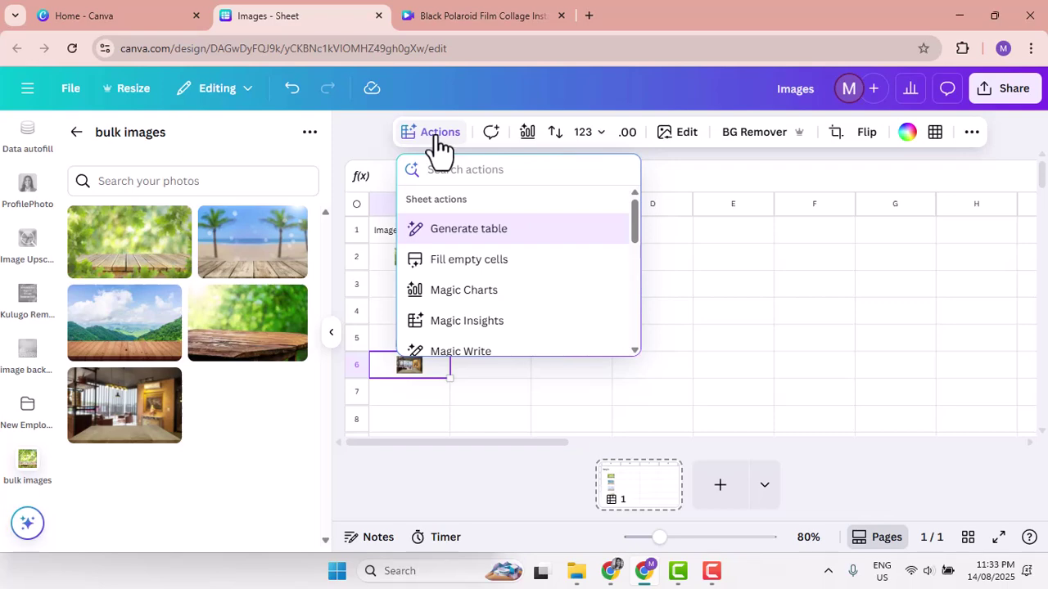
- Start Bulk create for the sheet with the data range A1:A6 and continue to the template choice
scroll(514, 327, down, 3)
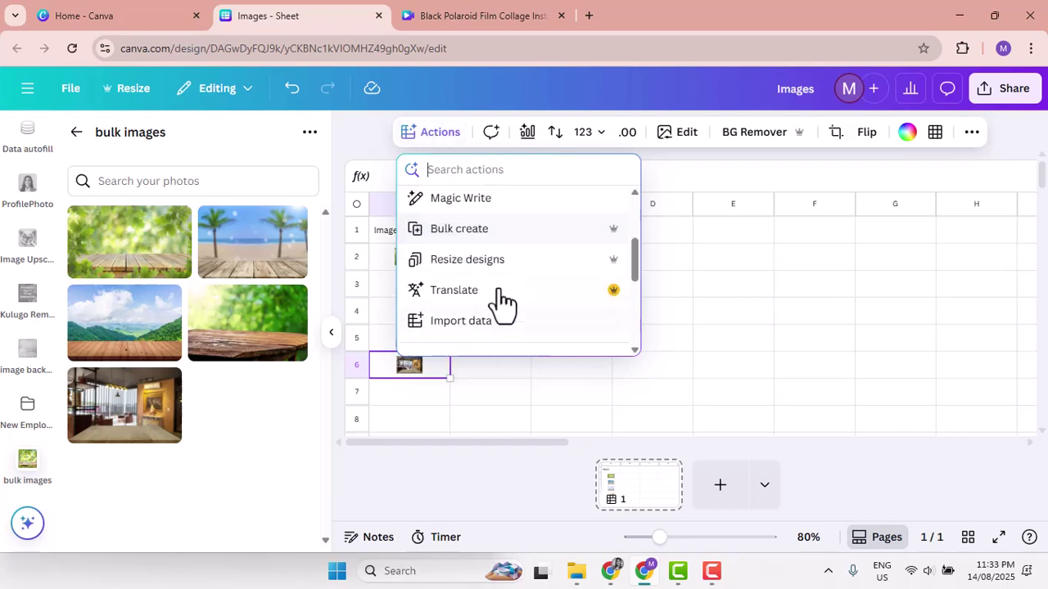
click(512, 236)
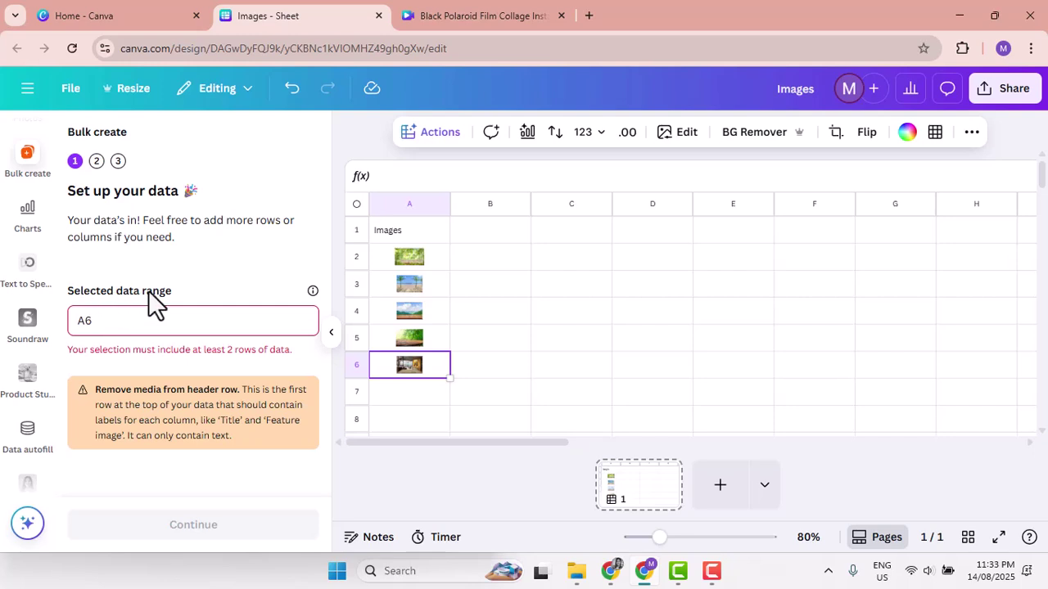
click(412, 231)
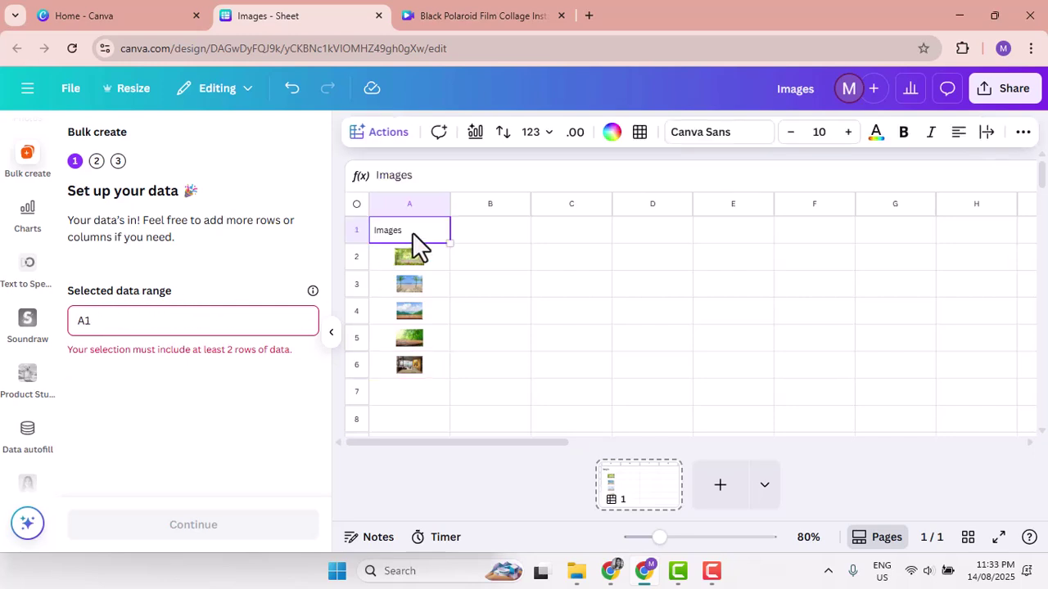
drag(437, 352, 437, 377)
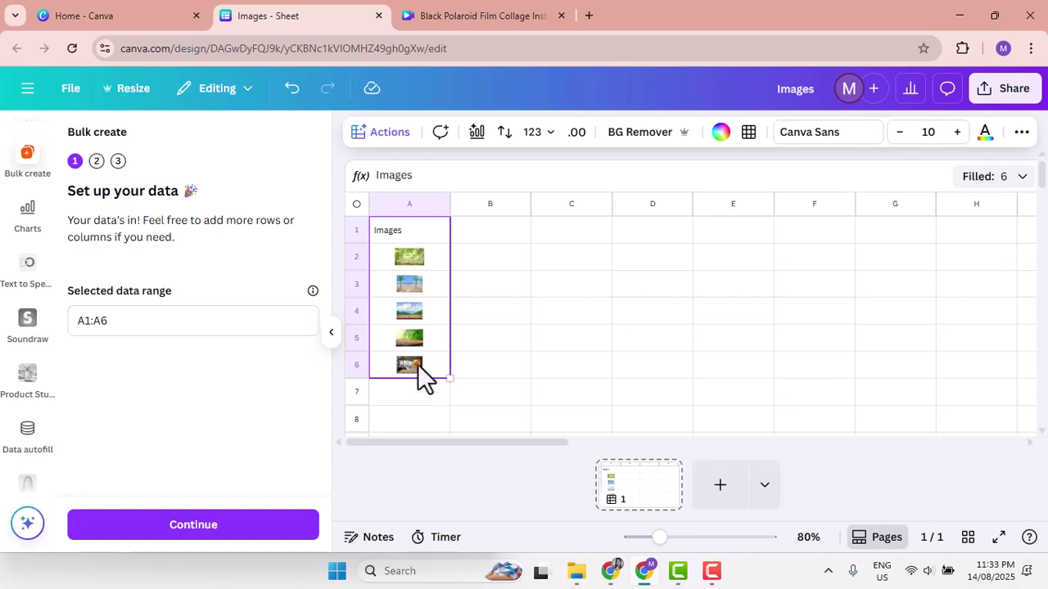
click(187, 536)
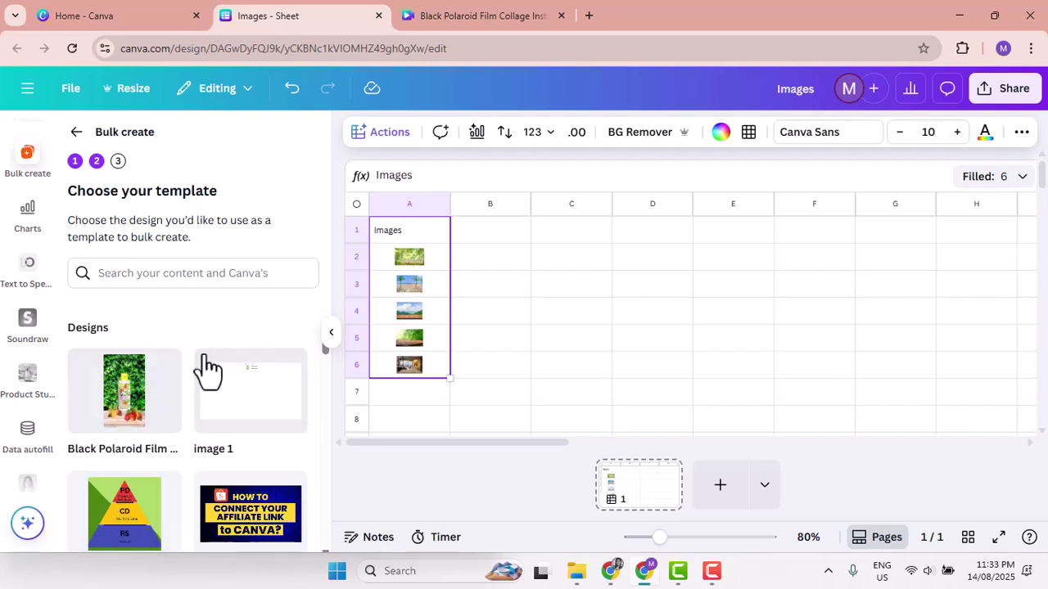
- Choose the Black Polaroid Film Collage Instagram Story design with the Cashew Oil bottle as the bulk create template
scroll(209, 368, down, 1)
scroll(200, 378, up, 1)
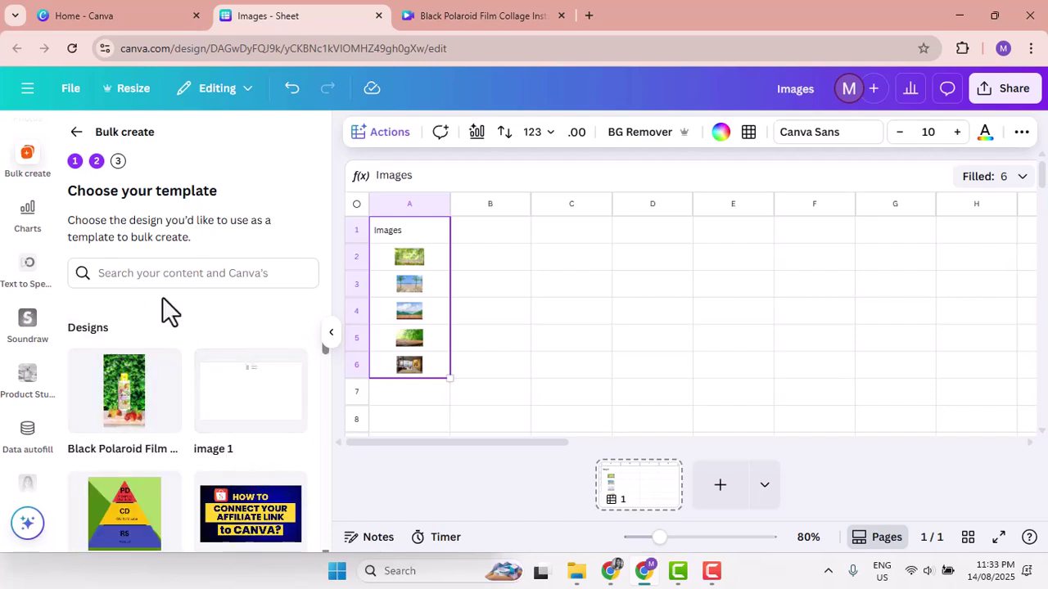
click(219, 273)
click(177, 318)
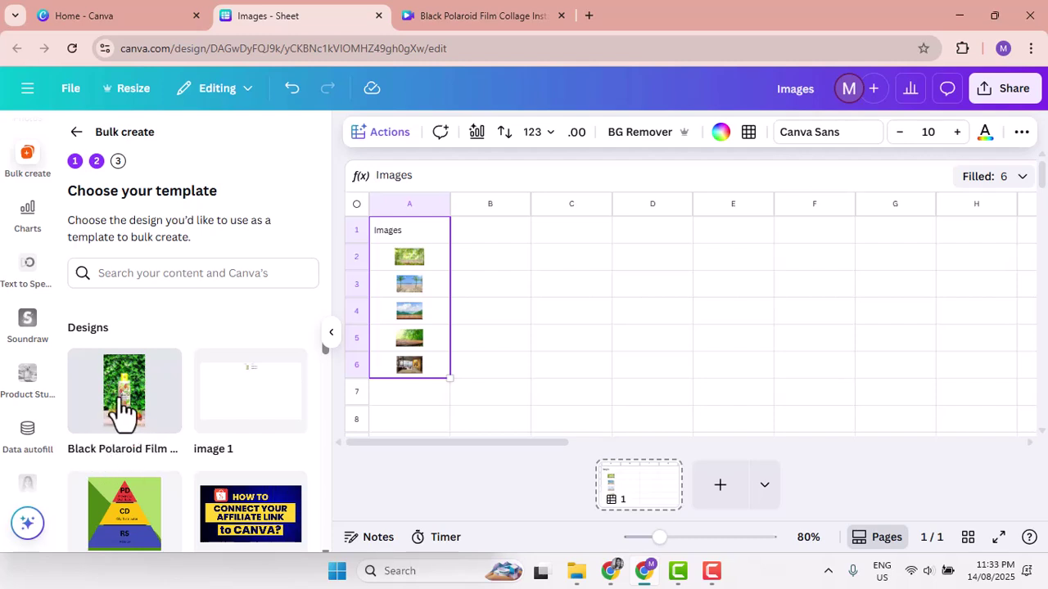
scroll(127, 417, down, 1)
scroll(127, 393, up, 1)
click(126, 393)
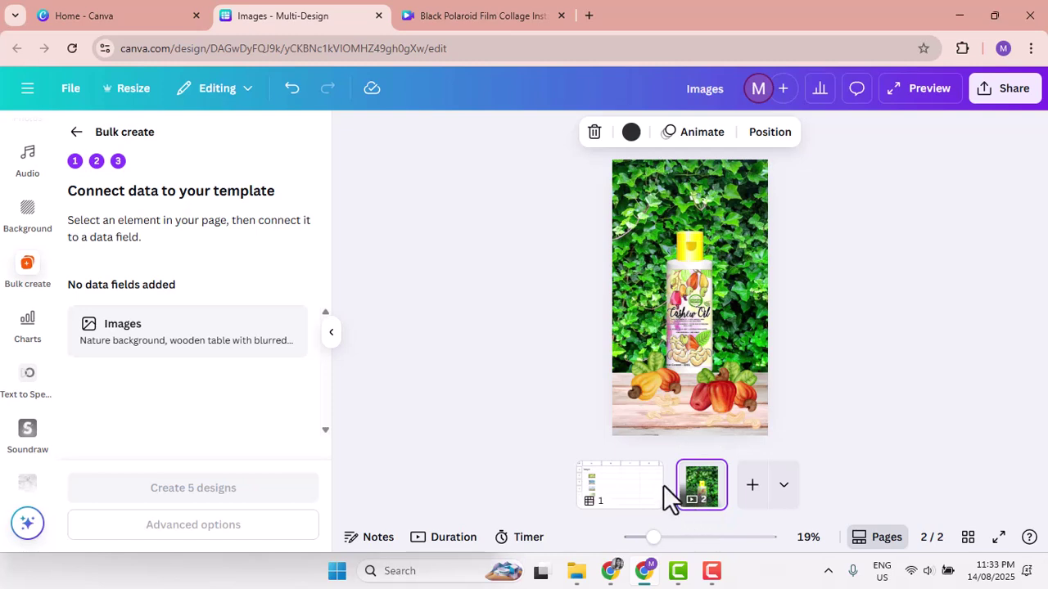
- Connect the template's background photo to the Images data field and set the bulk create output to one design with multiple pages
click(634, 189)
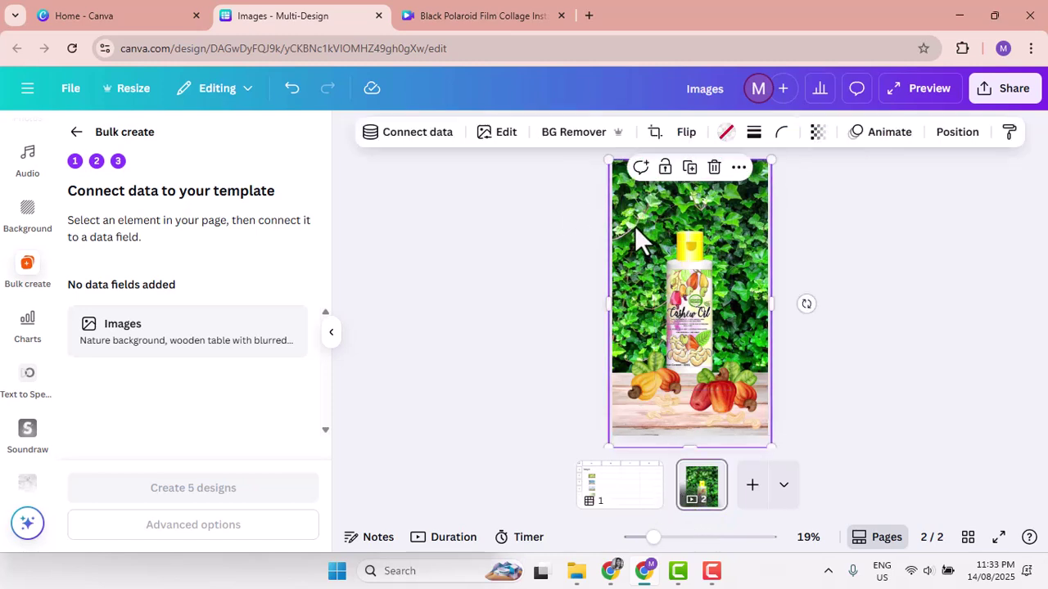
click(411, 141)
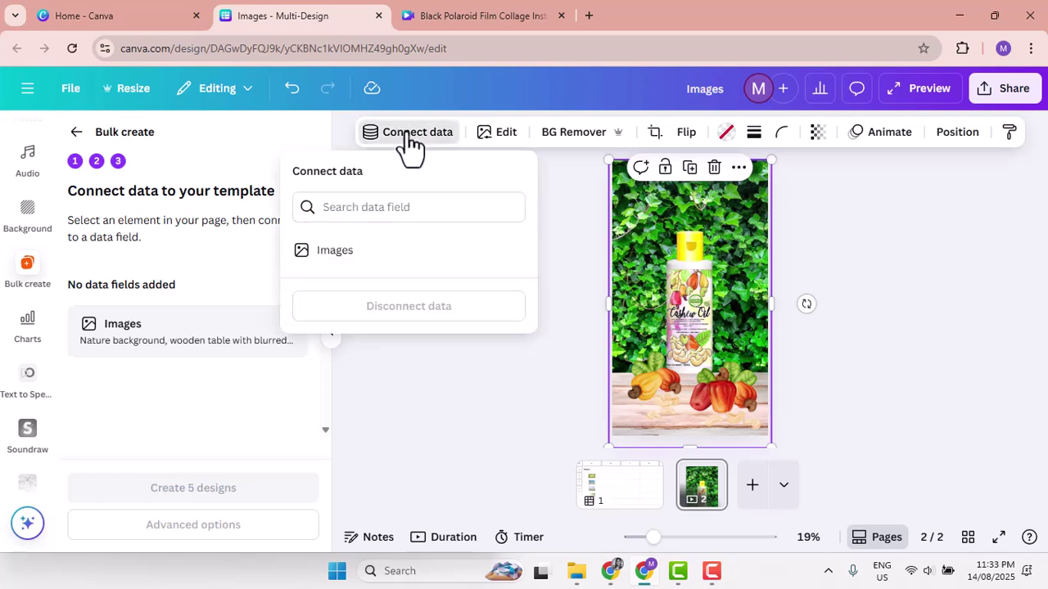
click(341, 253)
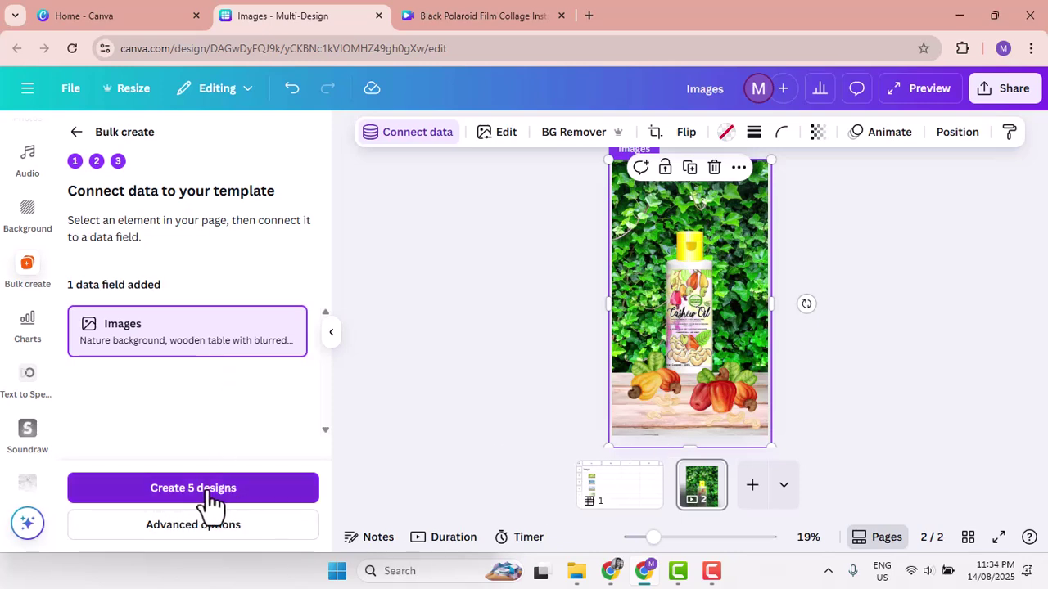
click(190, 528)
click(123, 233)
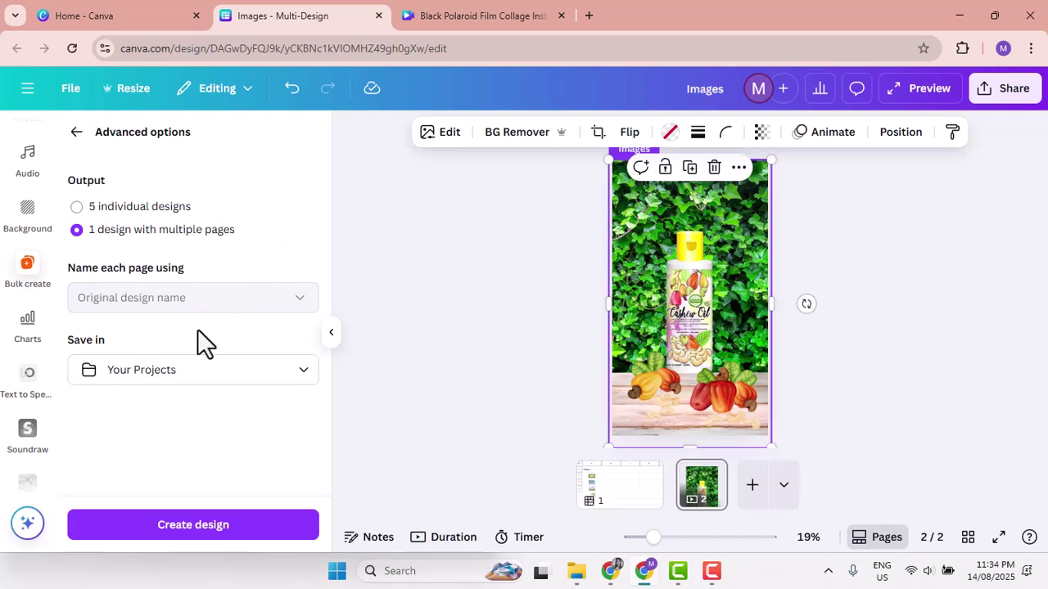
click(281, 378)
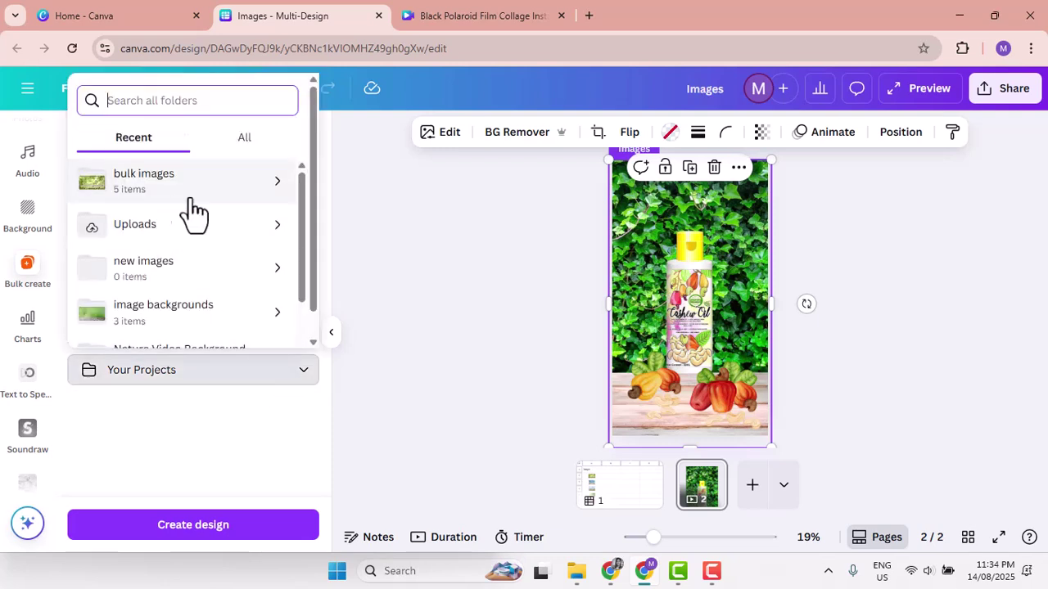
click(276, 184)
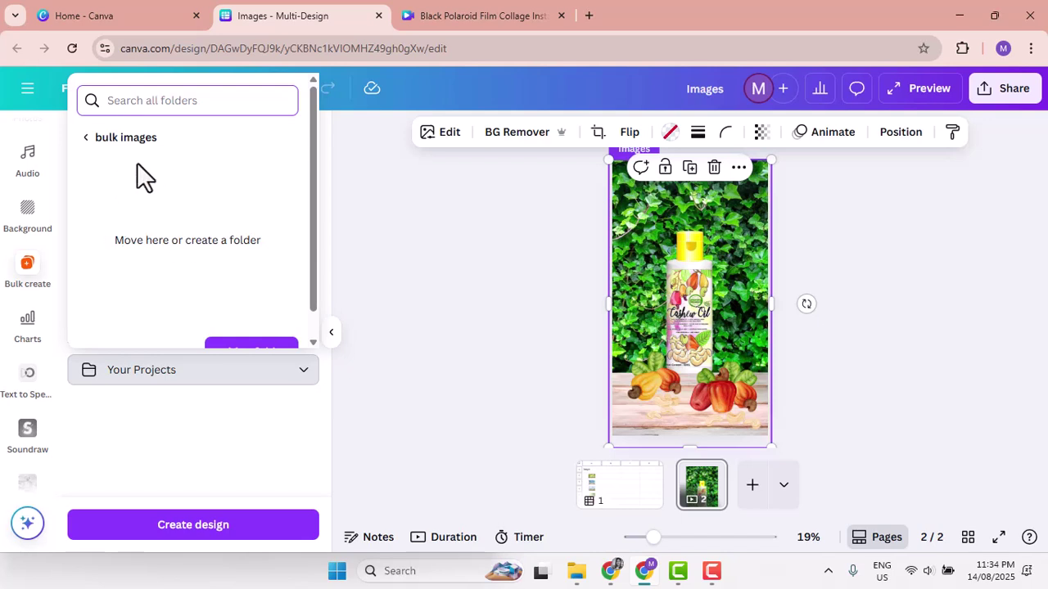
scroll(214, 295, down, 1)
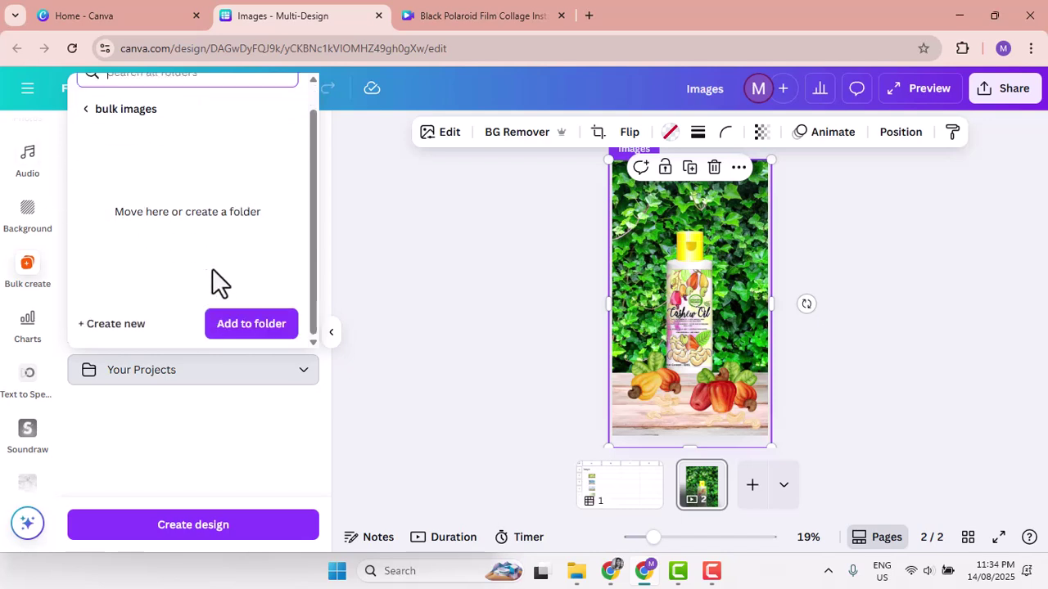
click(116, 324)
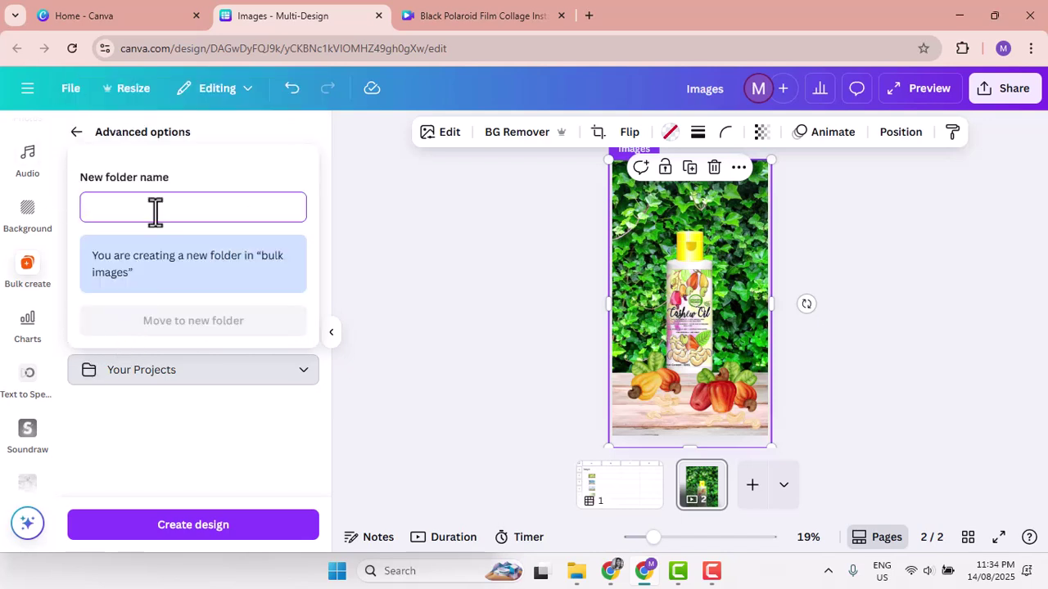
text(new bulk i)
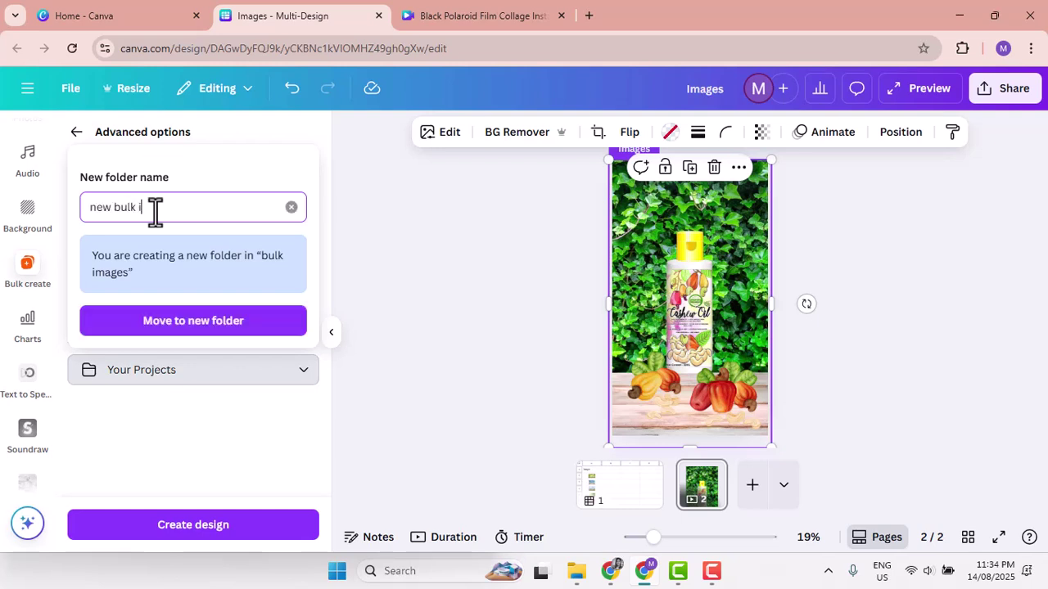
text(mages for socmed)
click(188, 419)
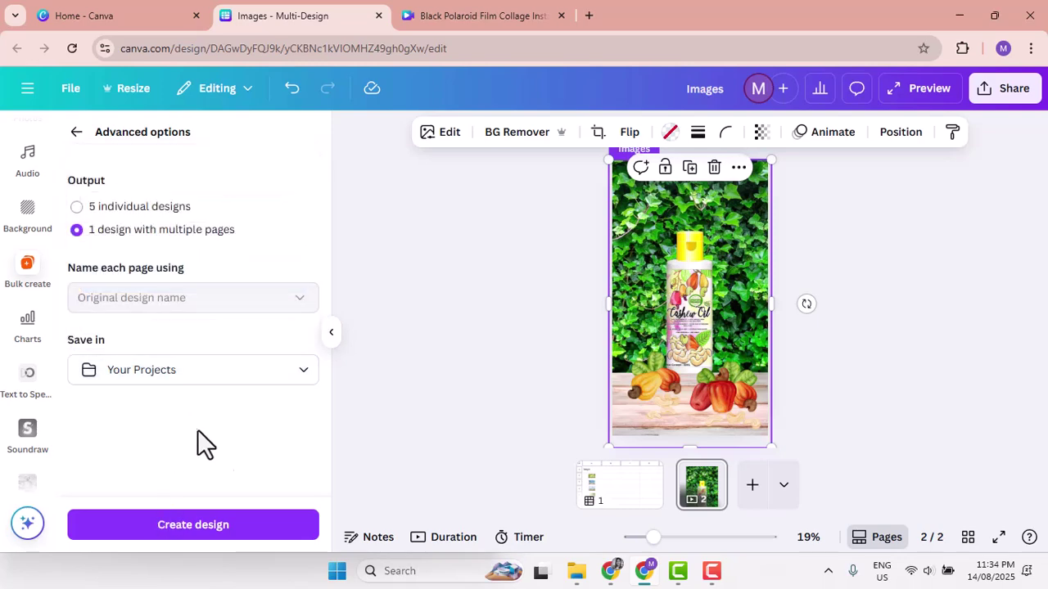
- Set the save location to a new folder named "new images for socmed" inside the "bulk images" folder
click(301, 378)
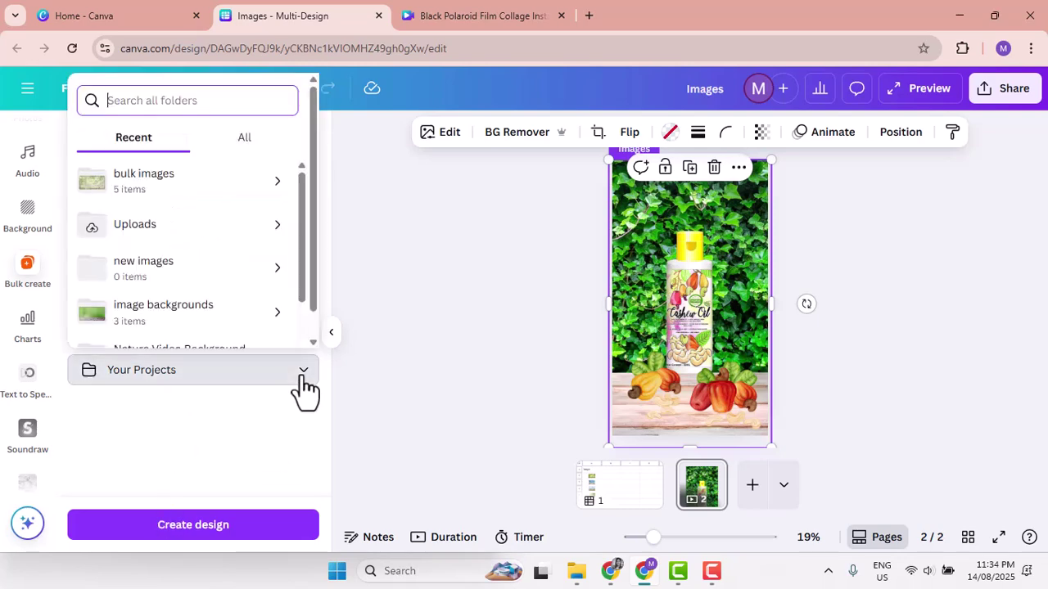
click(282, 180)
scroll(208, 295, down, 1)
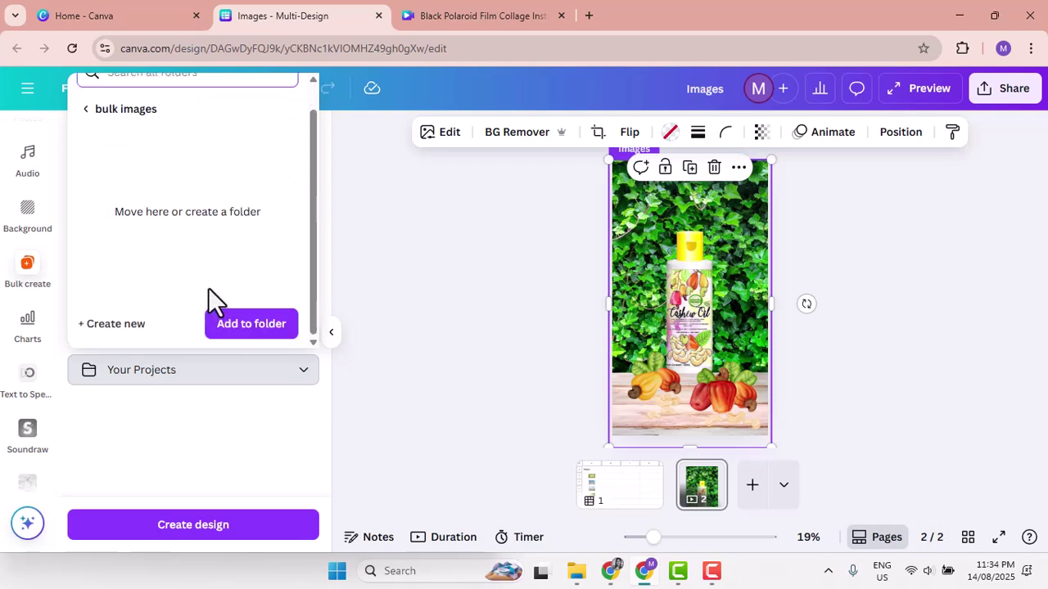
click(122, 324)
text(new images f)
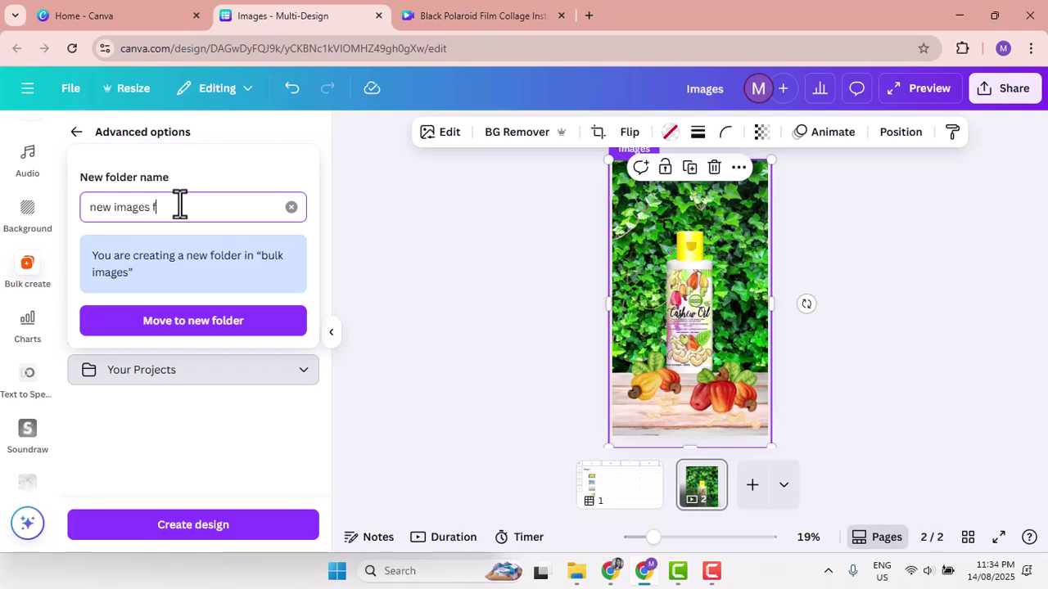
text(or socmed)
click(239, 168)
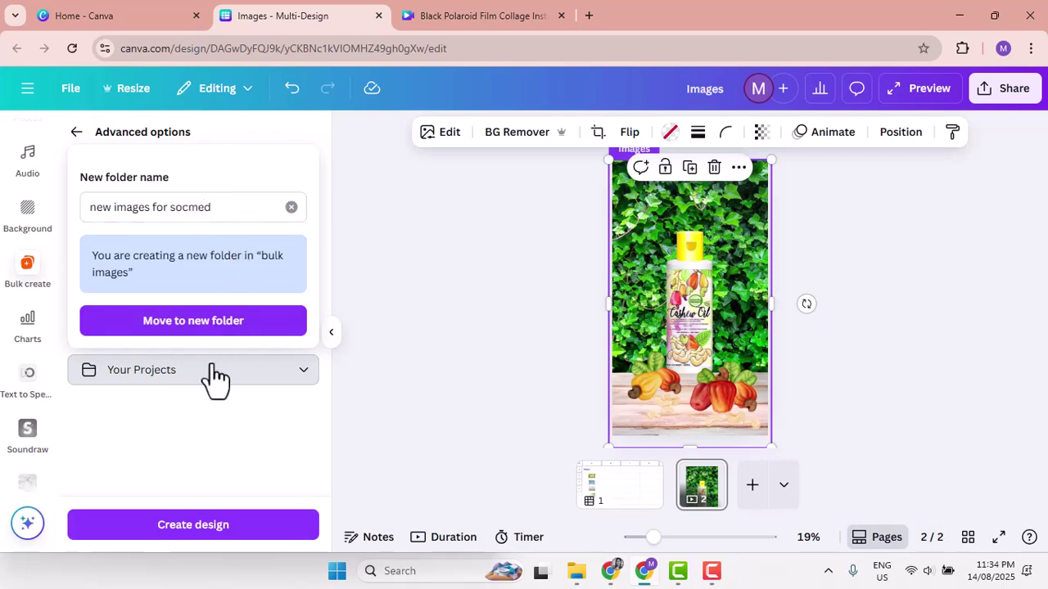
click(213, 327)
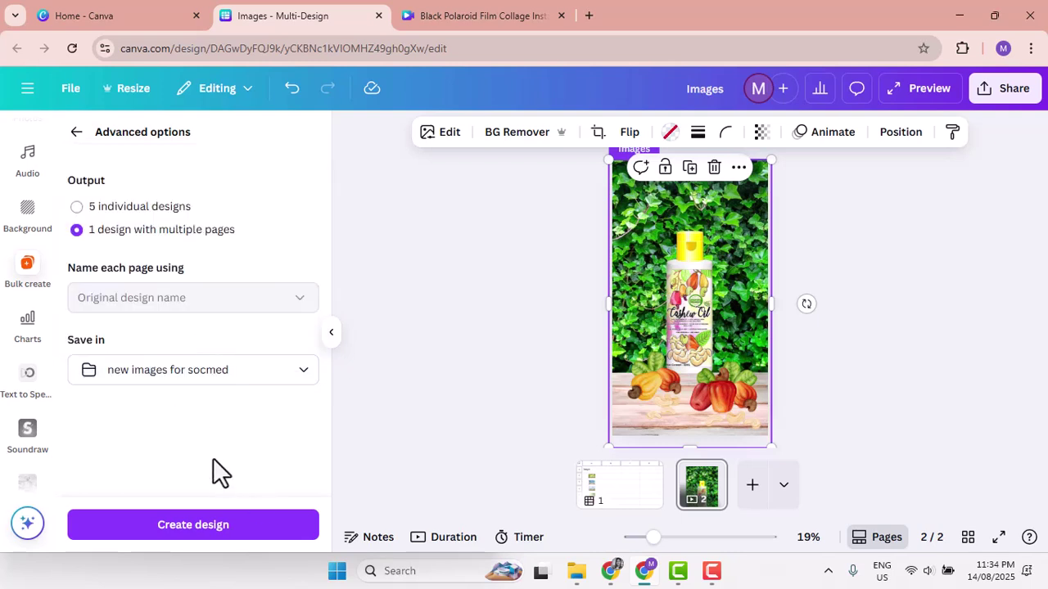
- Create the multi-page design and open it from the "new images for socmed" folder
click(197, 534)
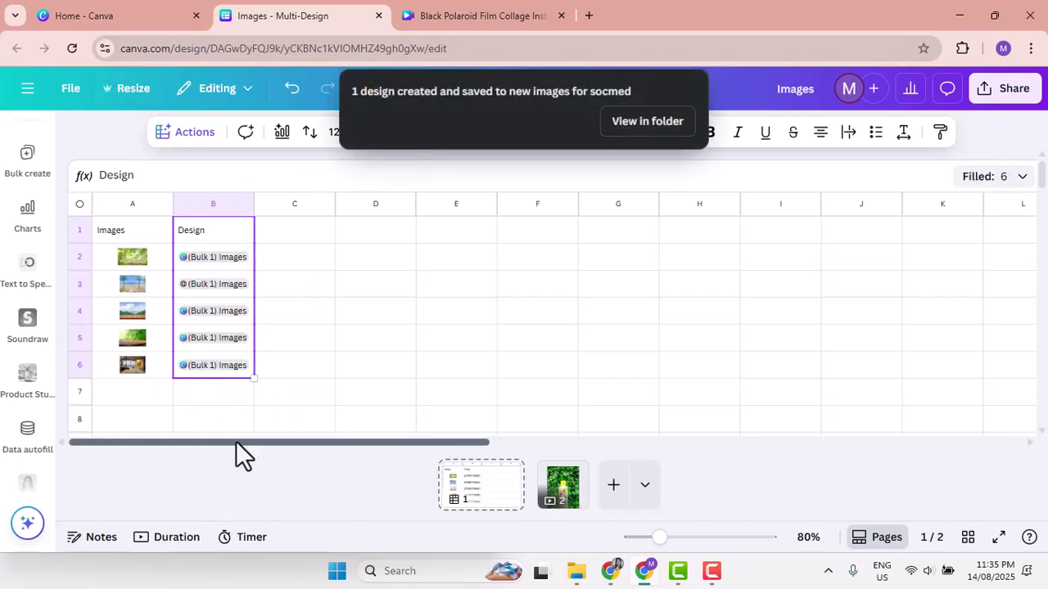
click(642, 123)
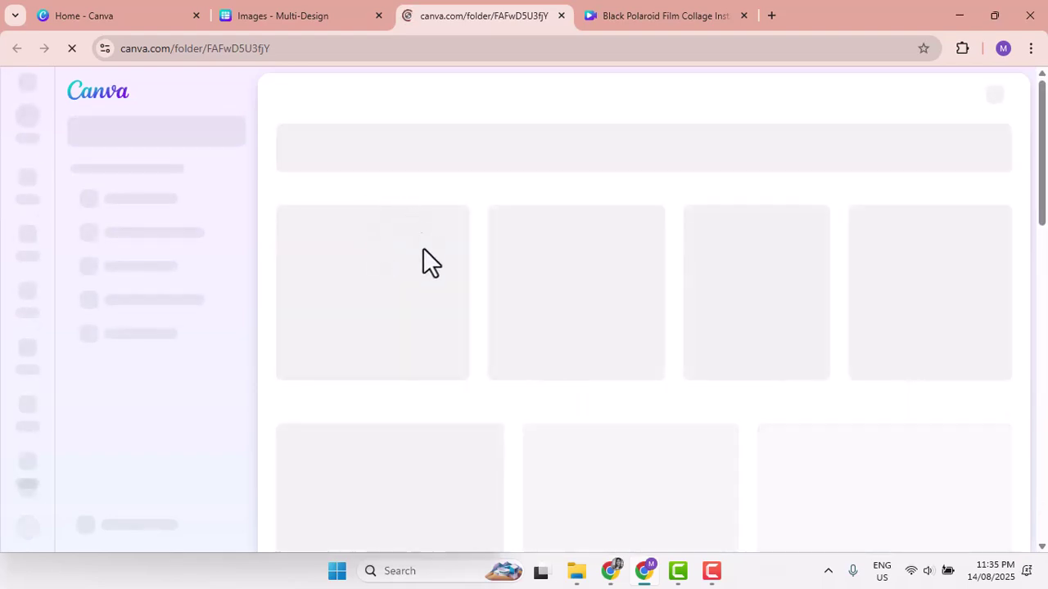
click(238, 15)
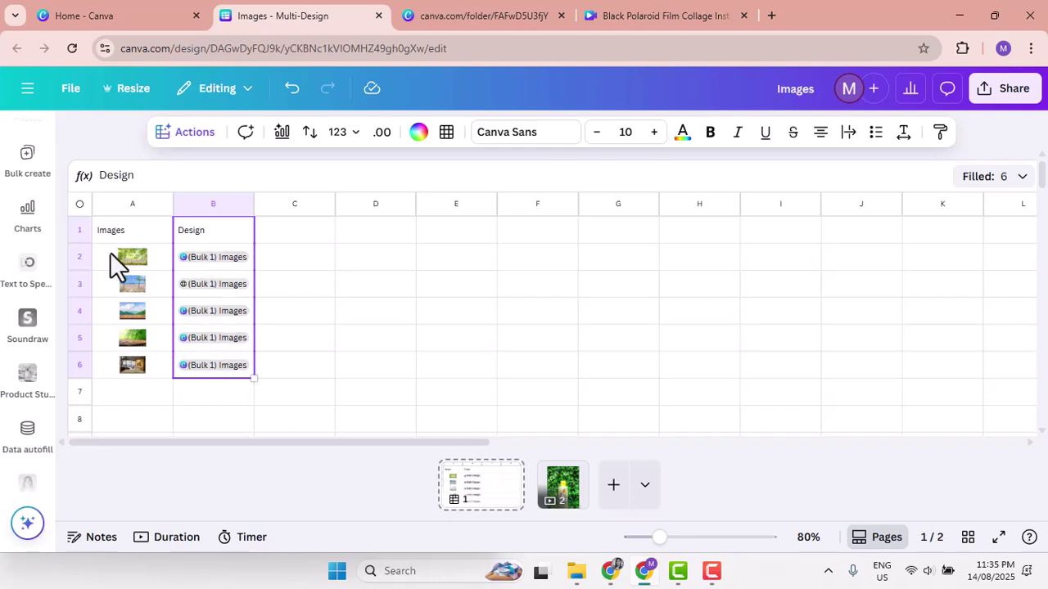
click(486, 14)
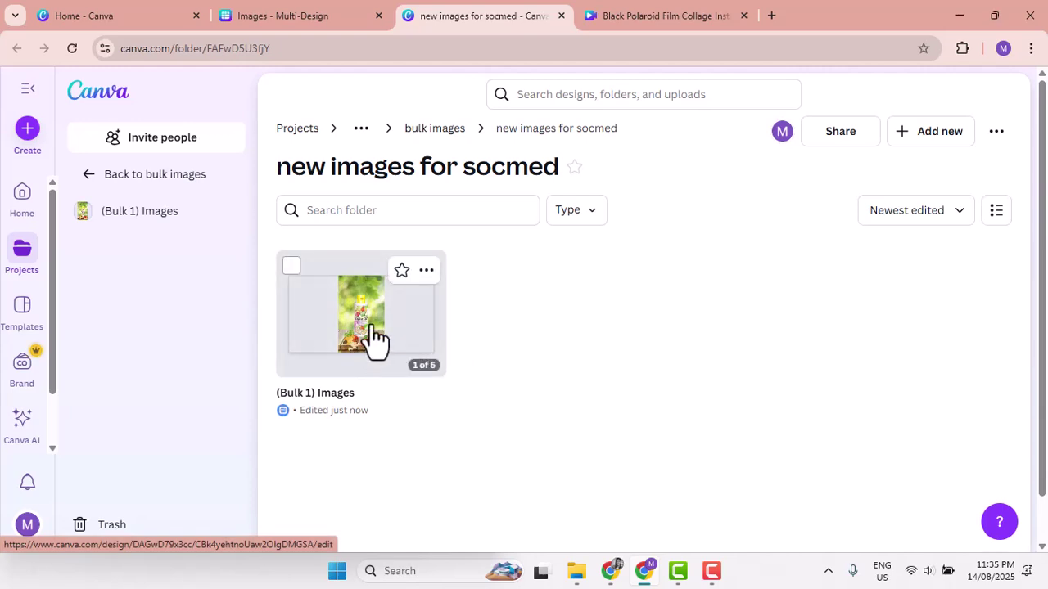
click(381, 323)
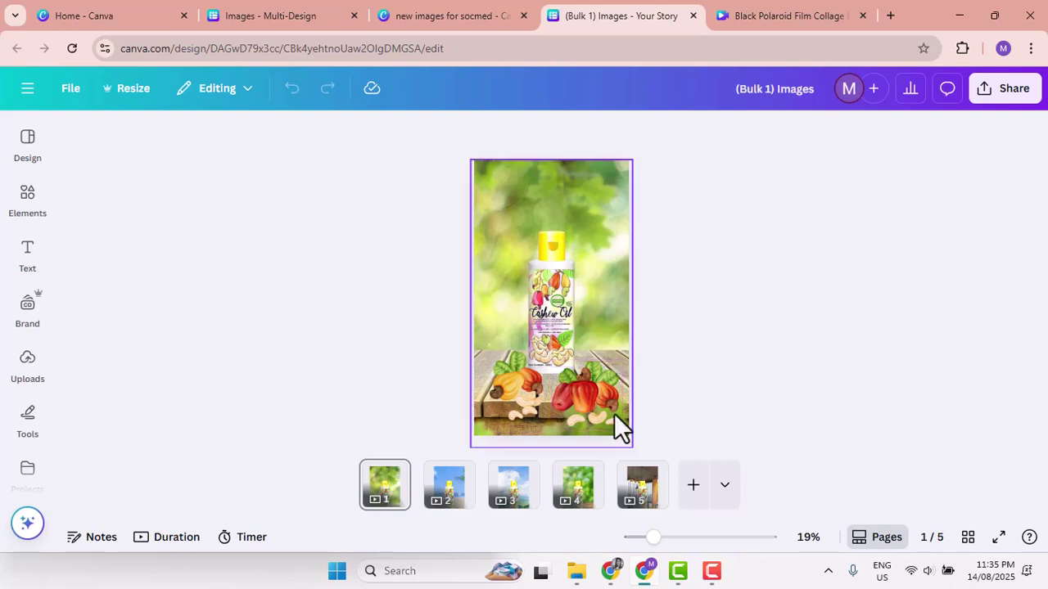
- Look through pages 2 to 5 of the bulk-created design to check each background photo
click(440, 497)
click(507, 495)
click(583, 501)
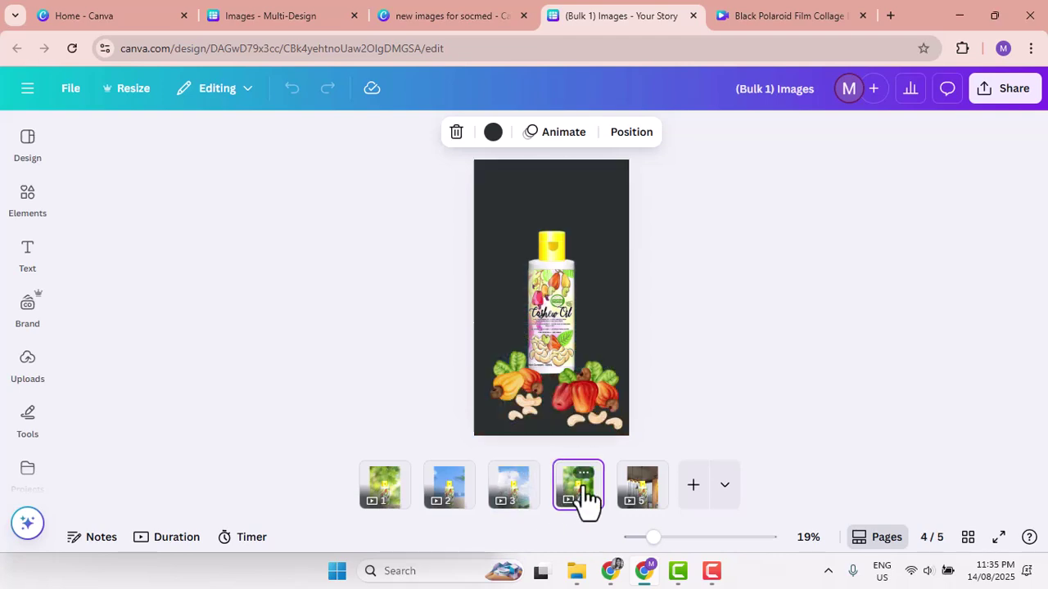
click(635, 497)
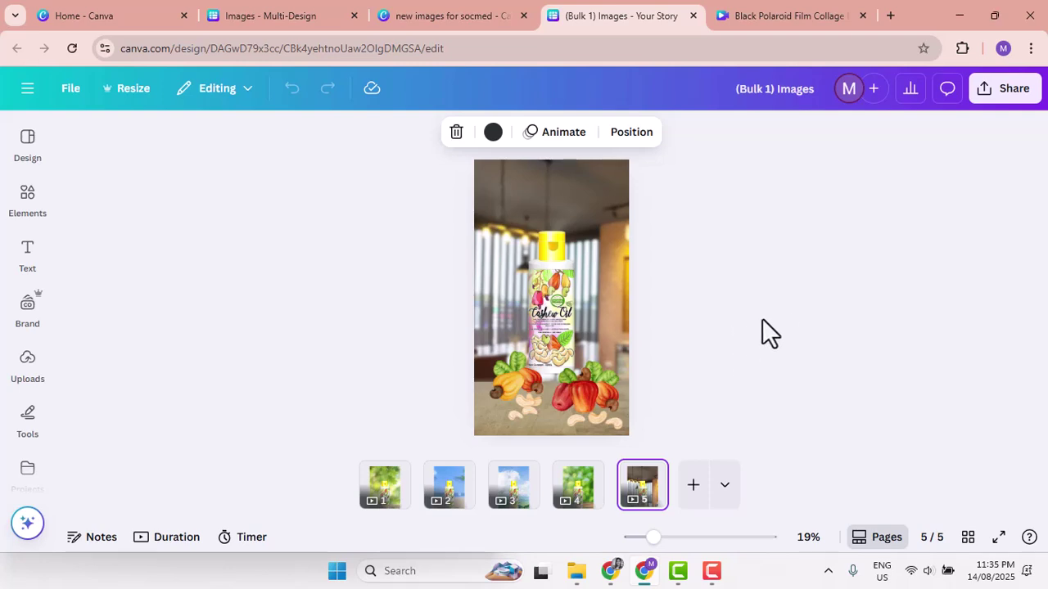
- Check on page 5 that the bottle and the two cashew fruit graphics are separately selectable elements
click(847, 301)
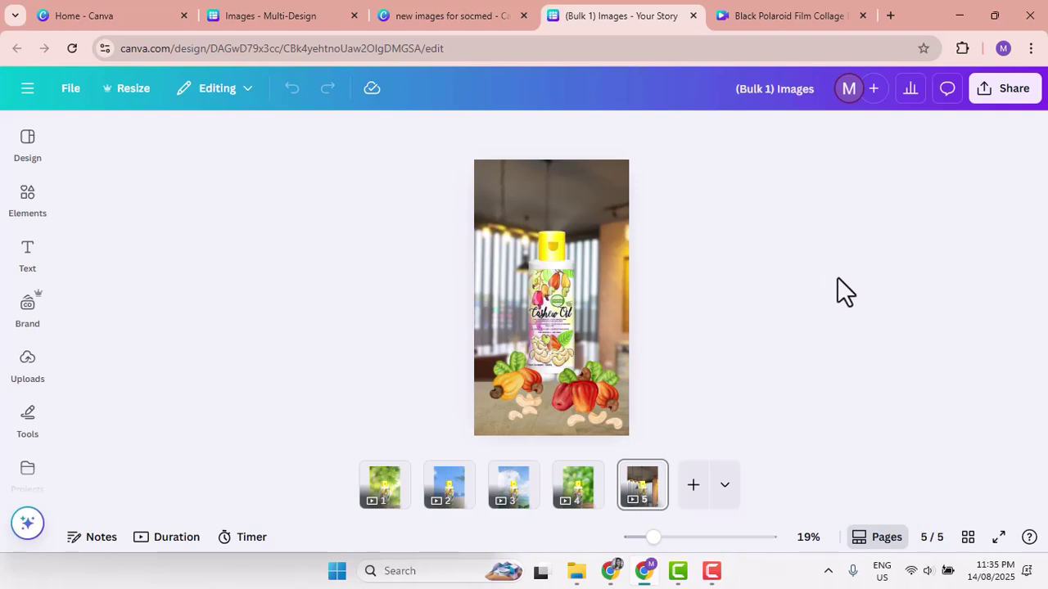
click(523, 316)
click(591, 415)
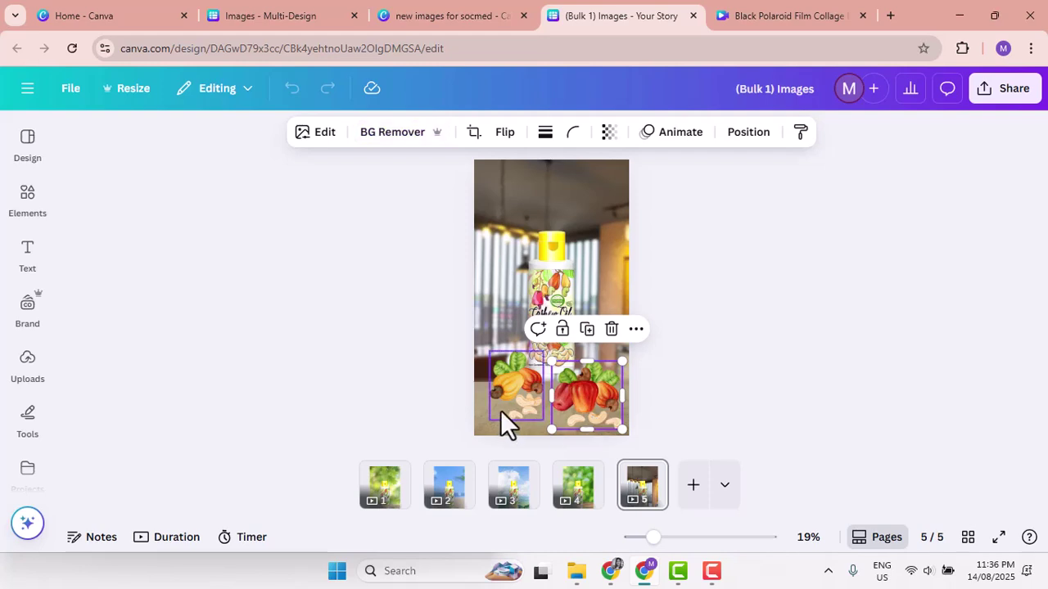
click(501, 410)
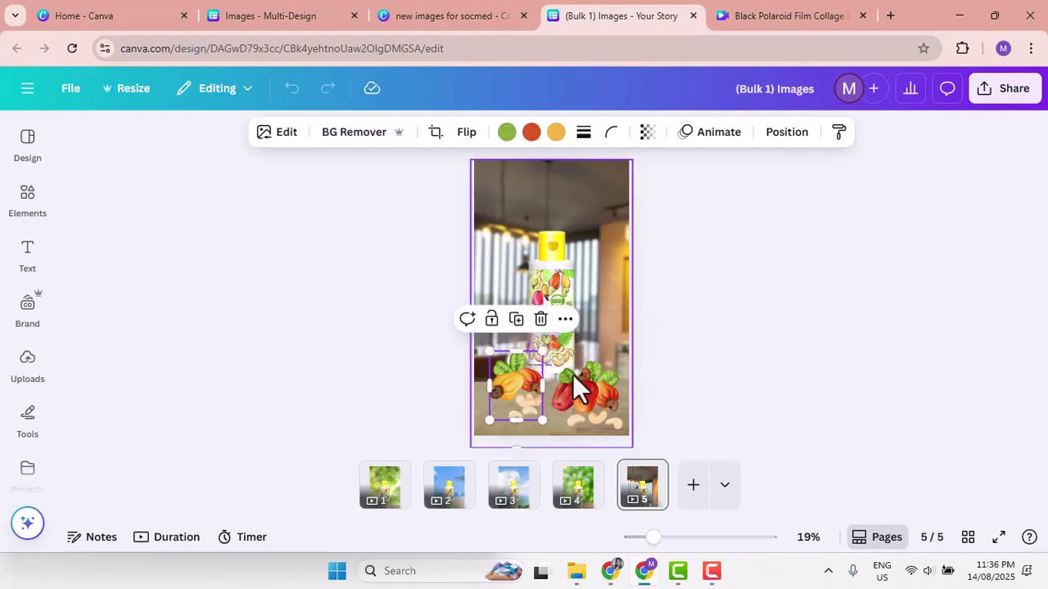
click(821, 292)
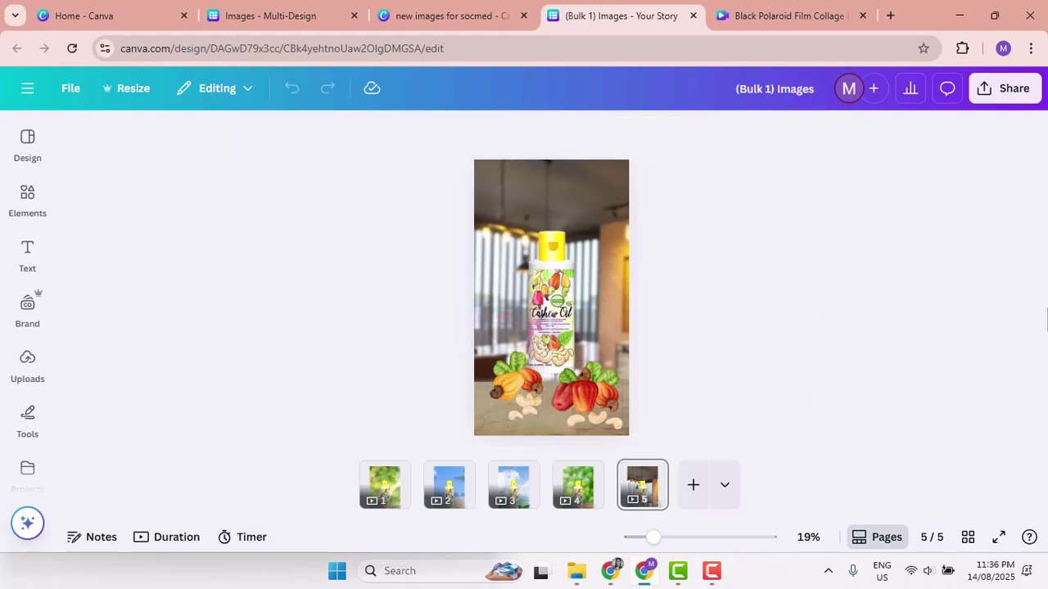